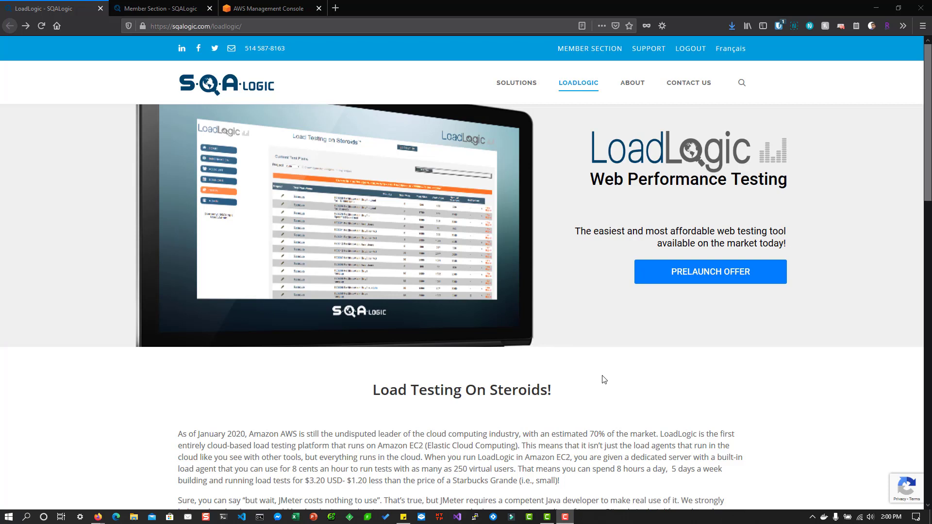
# Step: Open the checkout page for the LoadLogic prelaunch offer
pyautogui.click(667, 275)
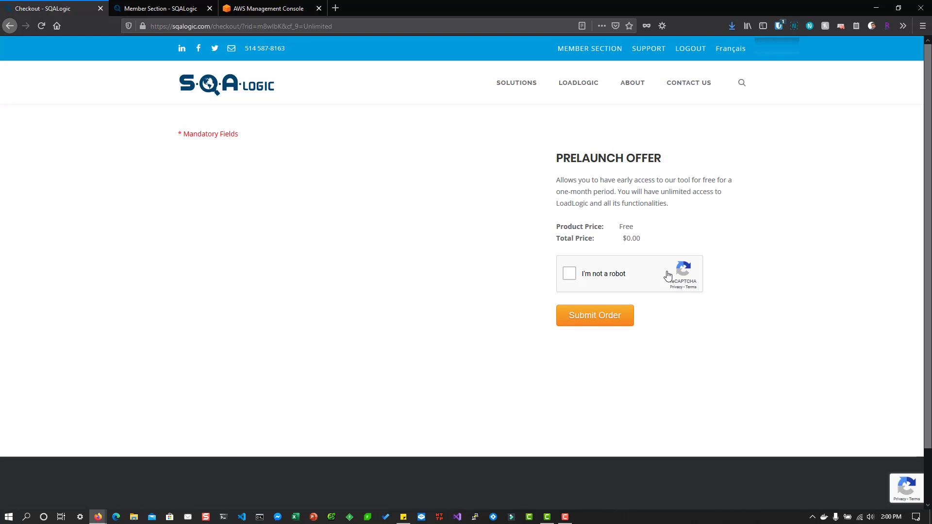
# Step: Switch to the AWS Management Console, search the services for "sam" and open the Serverless Application Repository
pyautogui.click(278, 5)
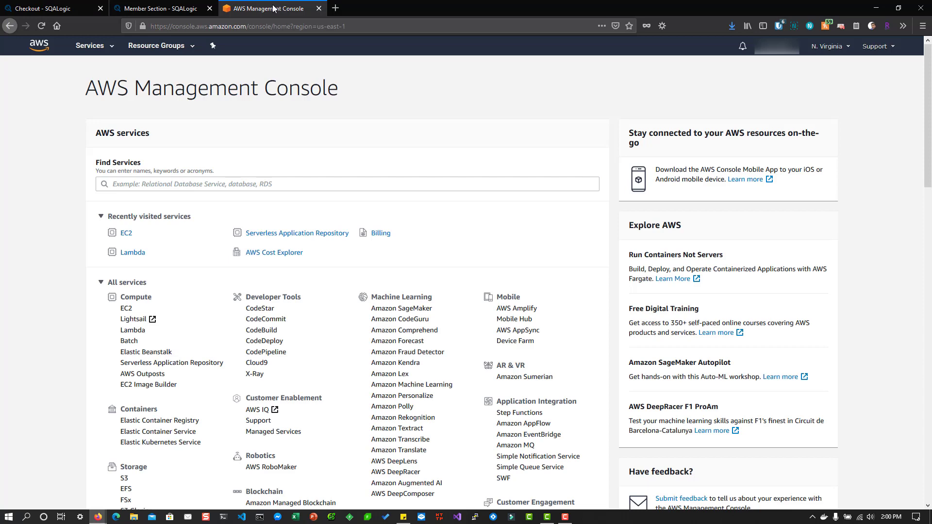
pyautogui.click(202, 177)
pyautogui.write('sam')
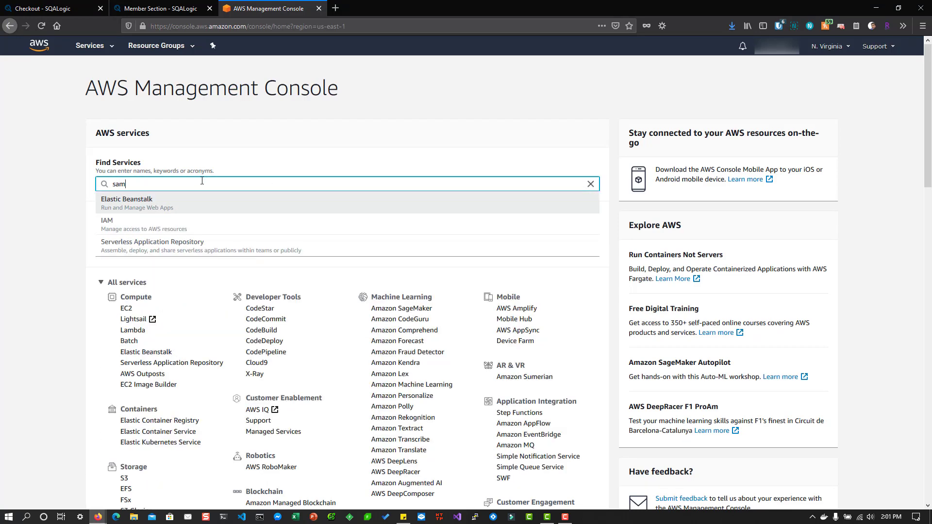
pyautogui.click(207, 255)
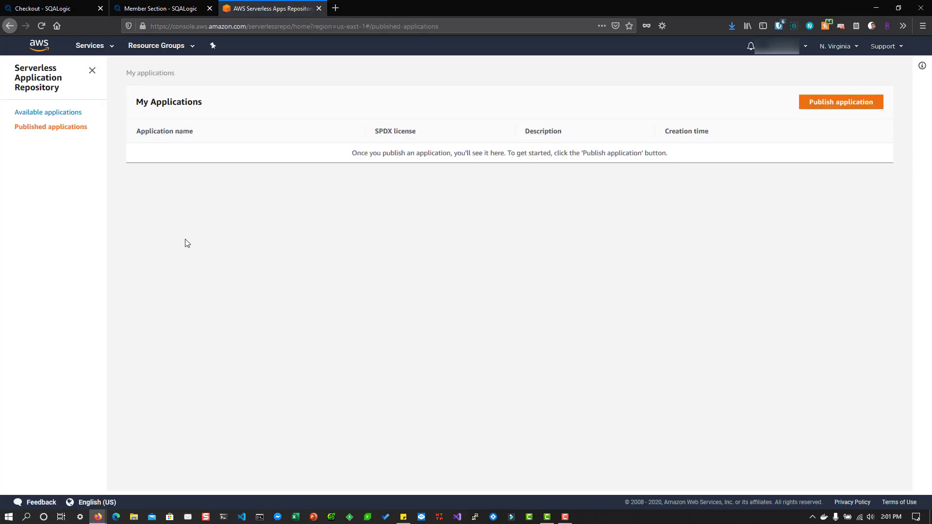
# Step: Search the available public applications for "load logic" and open the LoadLogic application by SQALogic
pyautogui.click(55, 114)
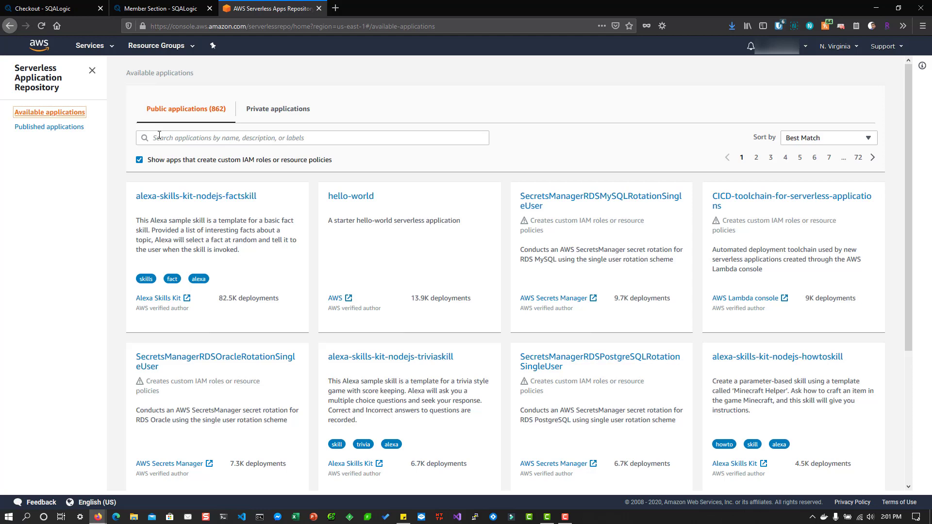
pyautogui.click(159, 138)
pyautogui.write('load logic')
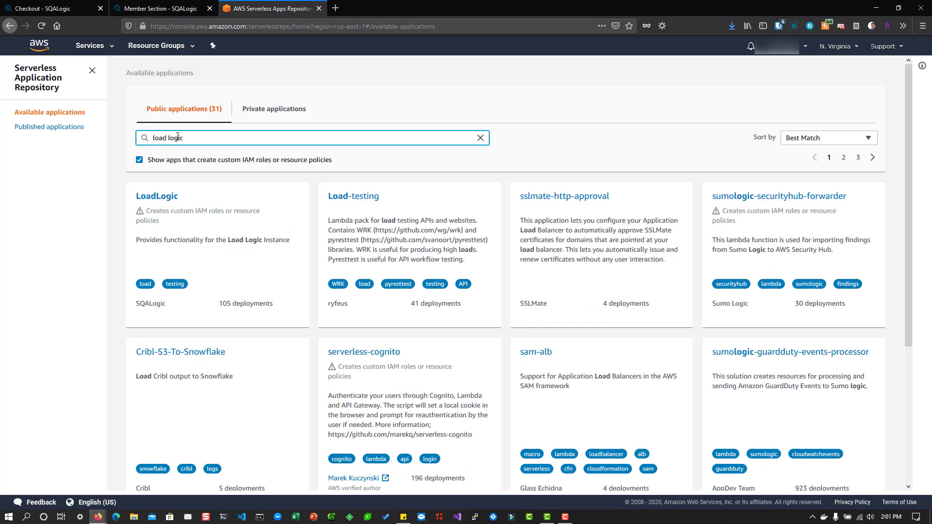
pyautogui.click(172, 200)
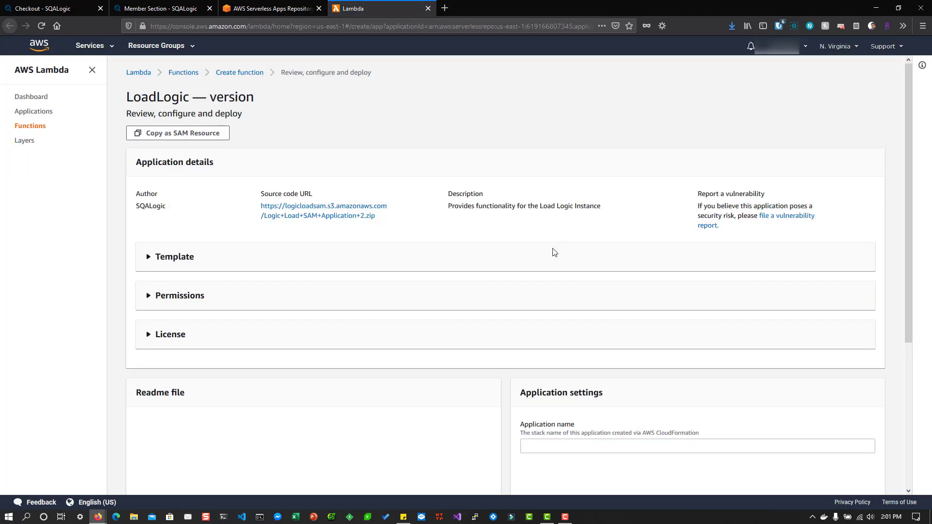
# Step: Examine the LoadLogic application settings, including the TempToken and UserID fields
pyautogui.scroll(-4, 551, 281)
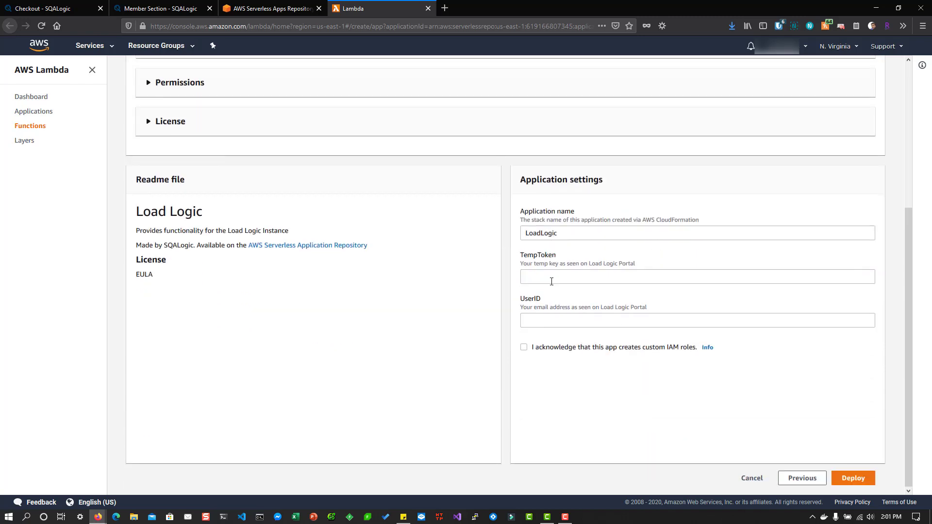
pyautogui.click(552, 281)
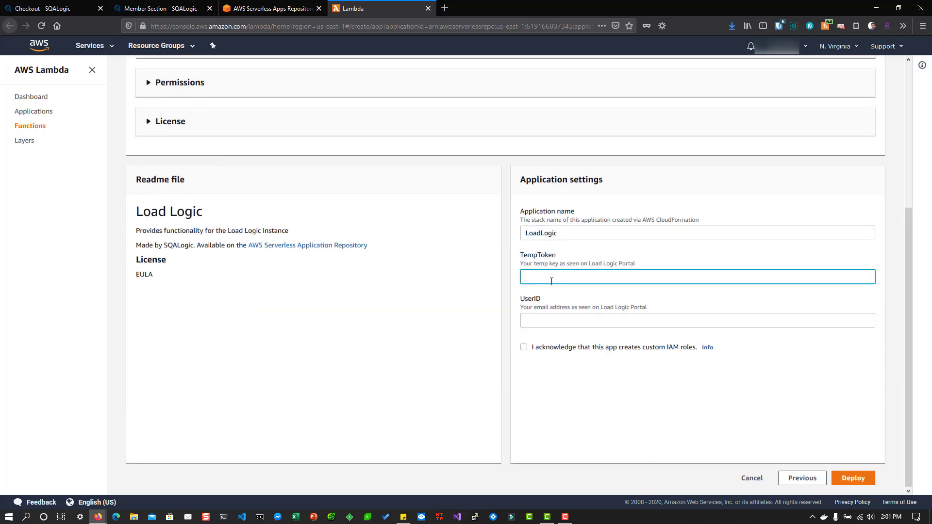
pyautogui.click(543, 322)
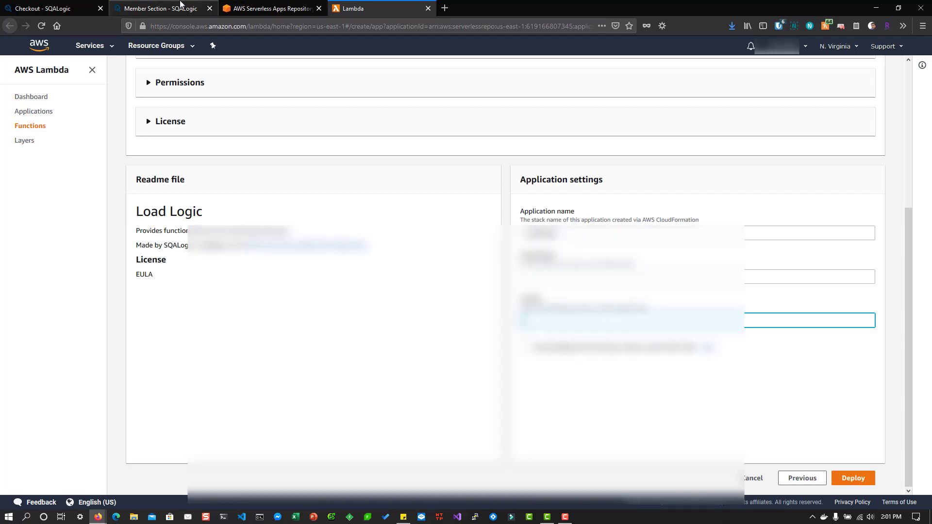
# Step: Access the portal from the SQALogic member section and view the server types available to launch
pyautogui.click(181, 4)
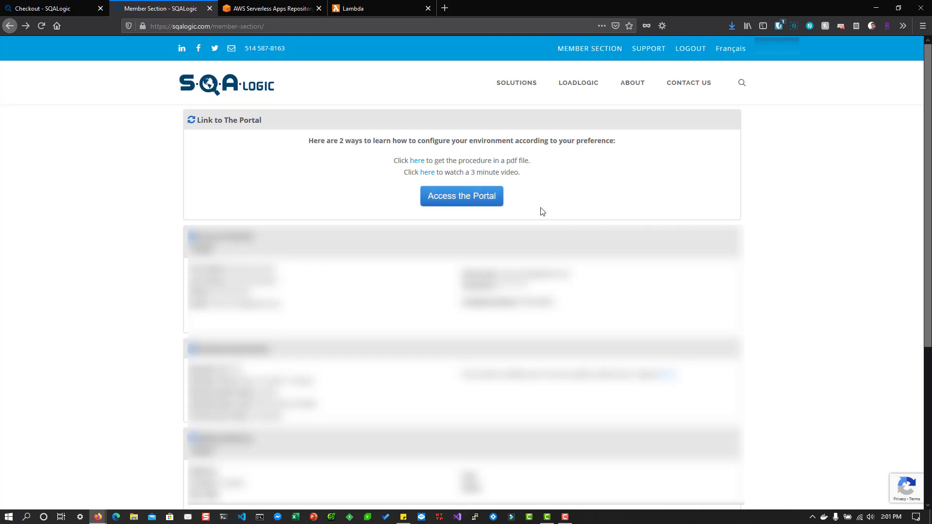
pyautogui.click(492, 201)
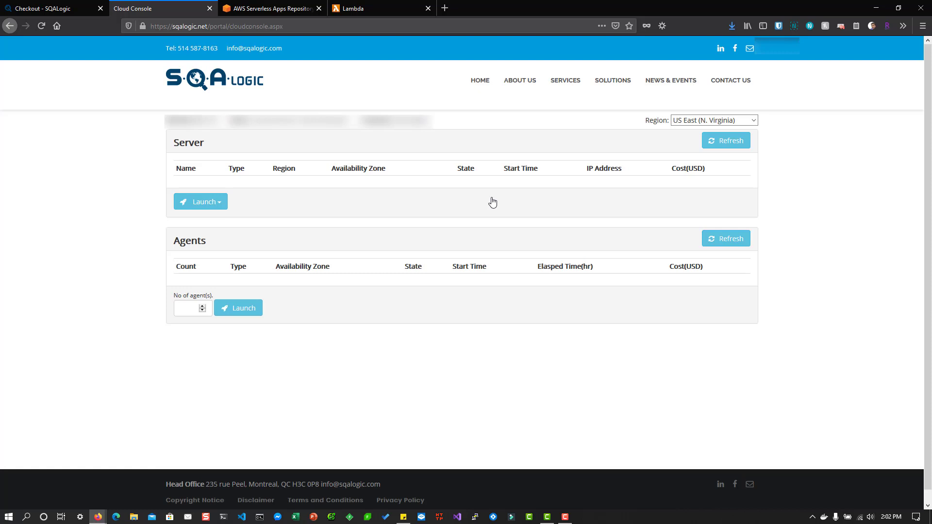
pyautogui.click(216, 213)
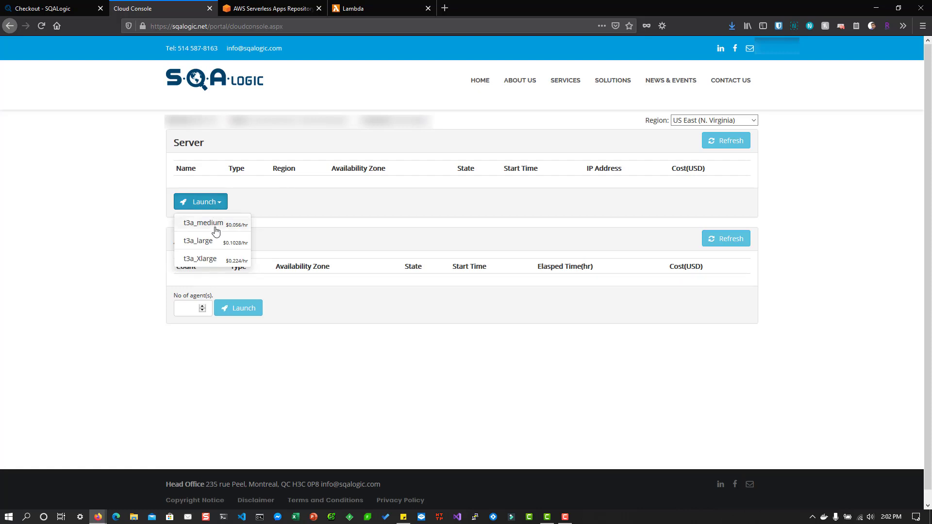
pyautogui.click(427, 376)
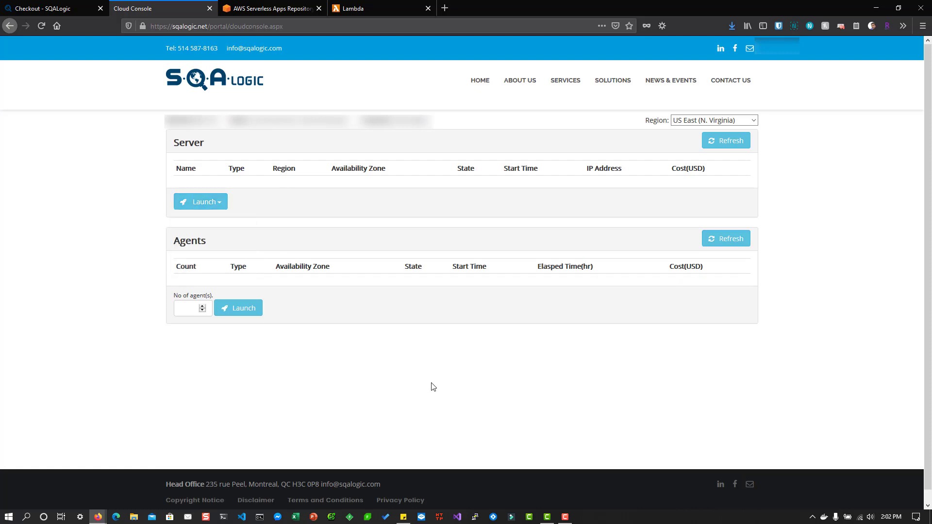
# Step: Choose US East (N. Virginia) as the portal's region and compare it with the AWS console's region
pyautogui.click(701, 119)
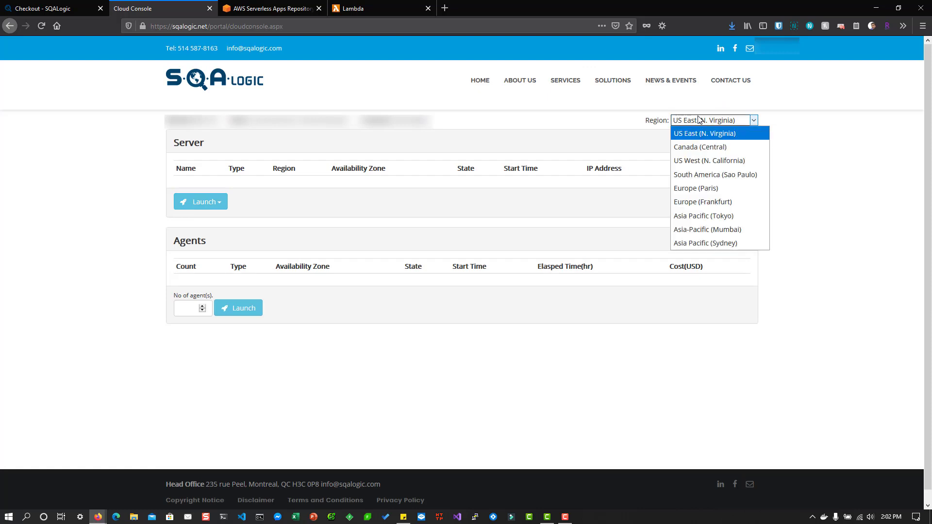
pyautogui.click(699, 131)
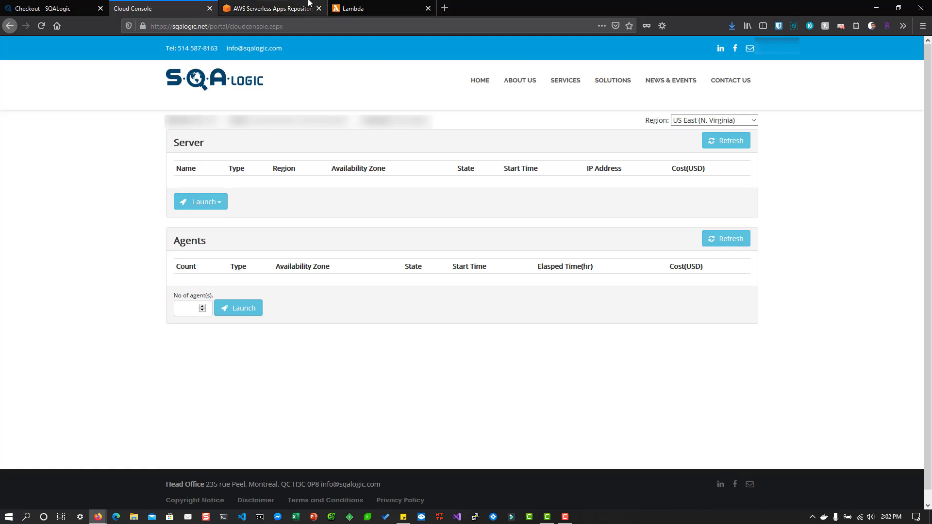
pyautogui.click(272, 8)
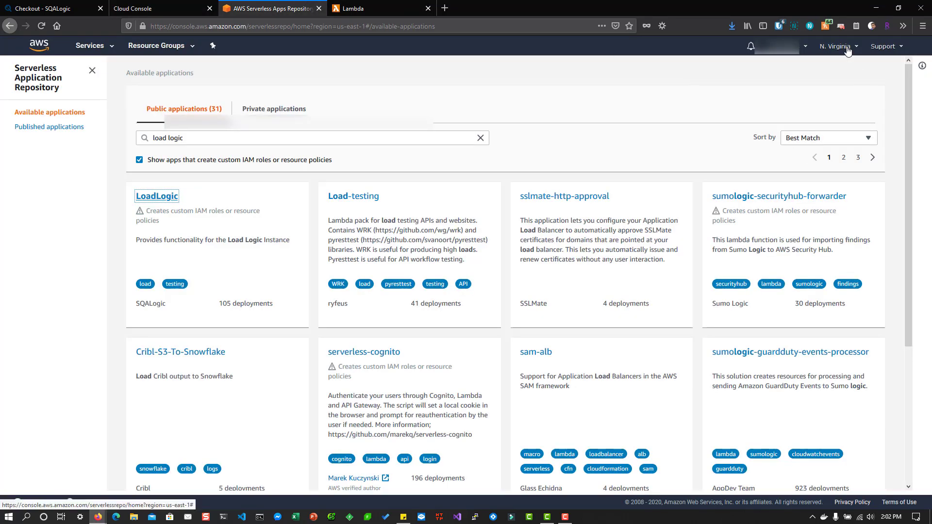
pyautogui.click(161, 8)
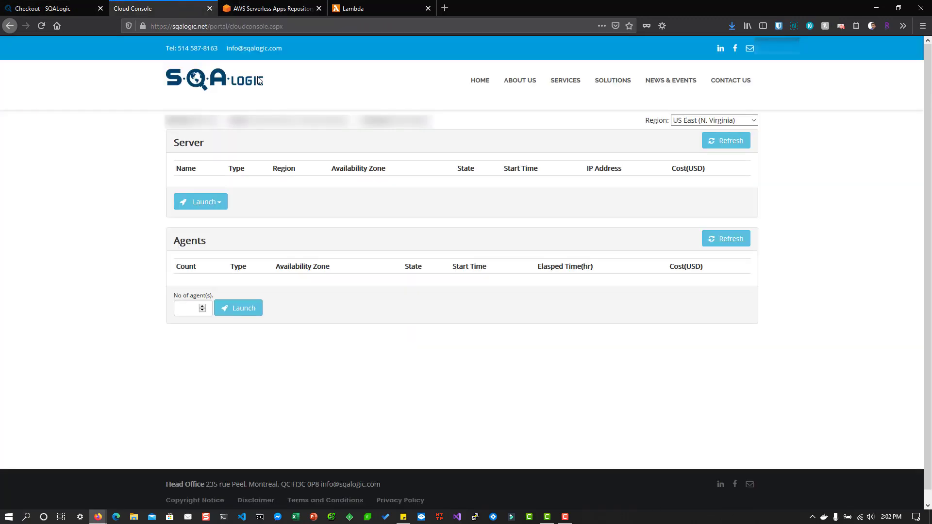
# Step: Launch a t3a_medium server and one load agent from the cloud console
pyautogui.click(226, 206)
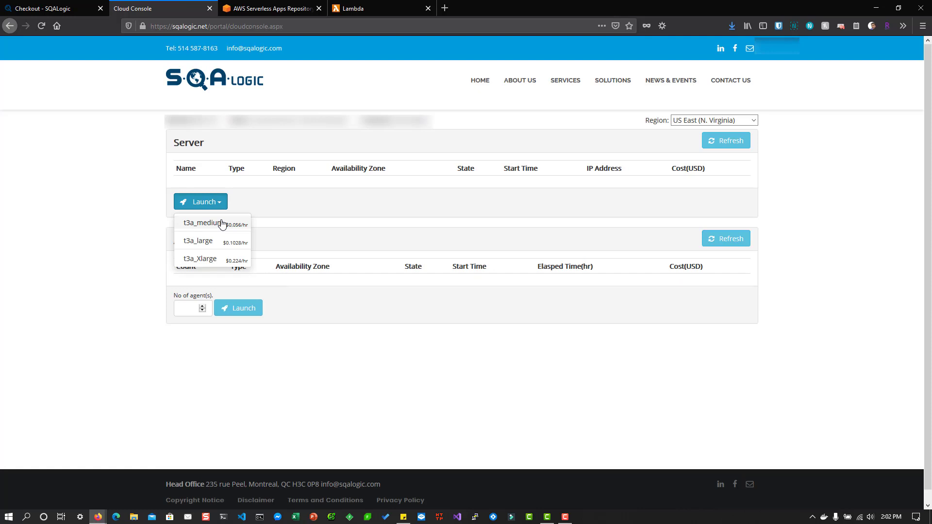
pyautogui.click(222, 224)
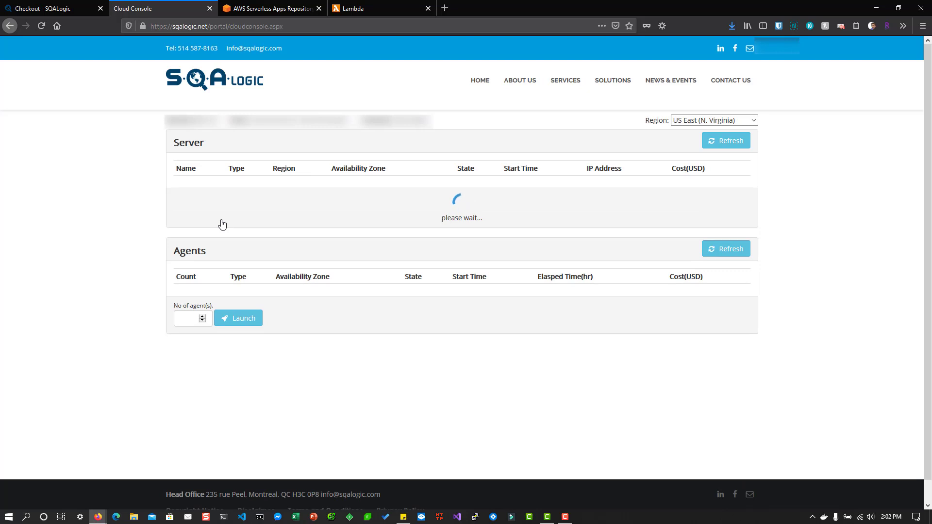
pyautogui.click(185, 319)
pyautogui.write('1')
pyautogui.click(224, 318)
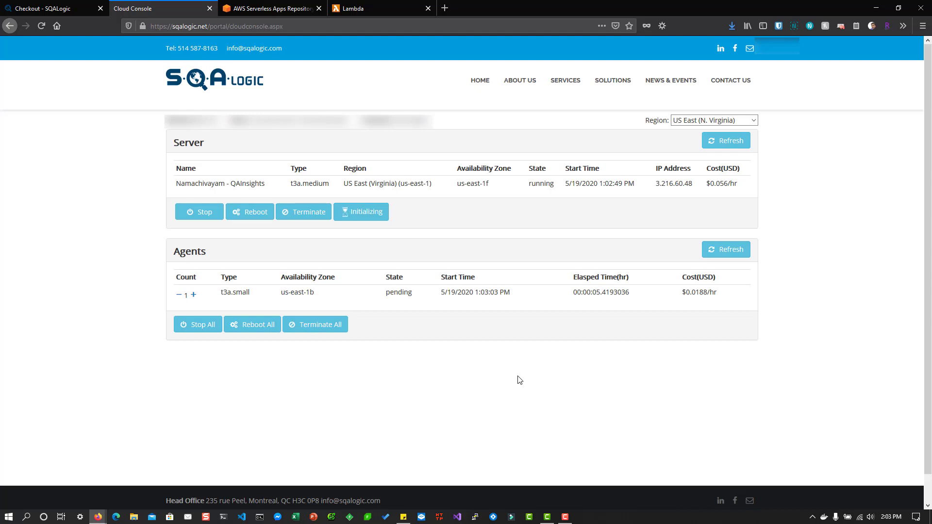
# Step: Open the running instances list in AWS EC2 and view the details of the running agent instance
pyautogui.click(234, 11)
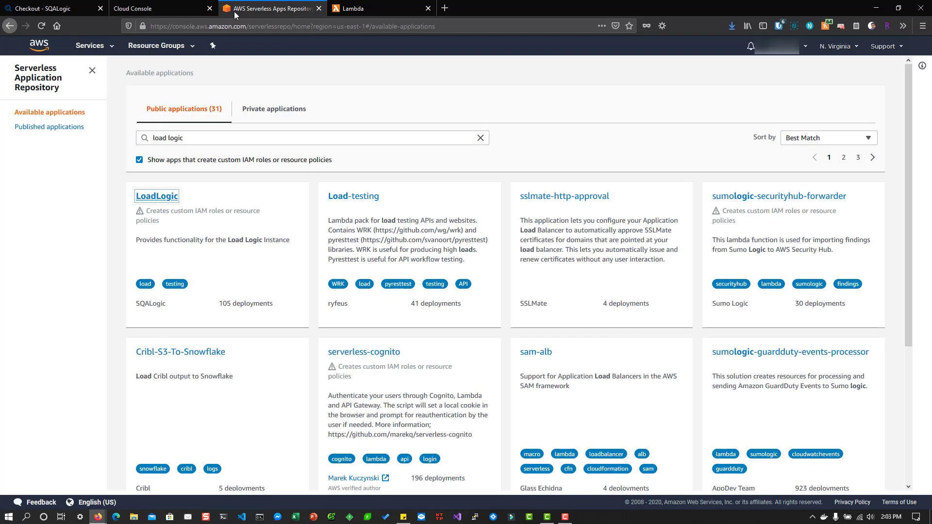
pyautogui.click(96, 51)
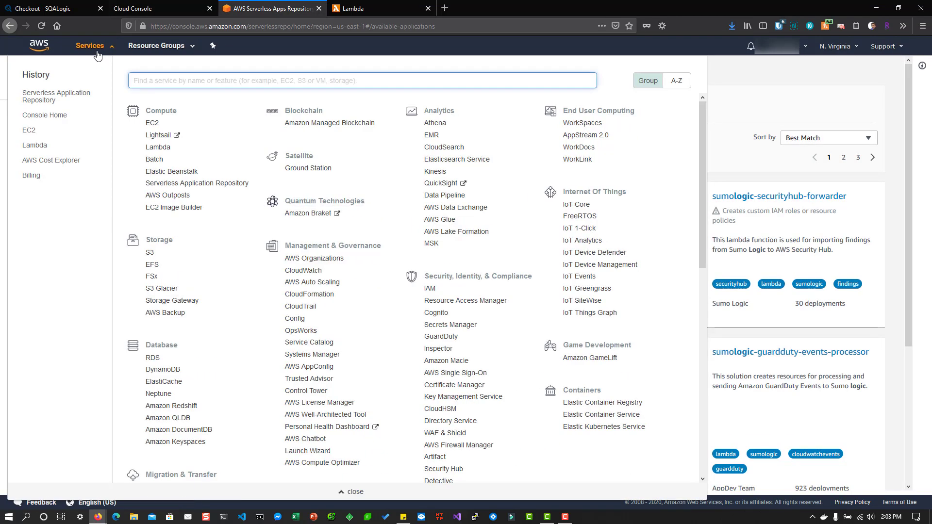
pyautogui.click(149, 128)
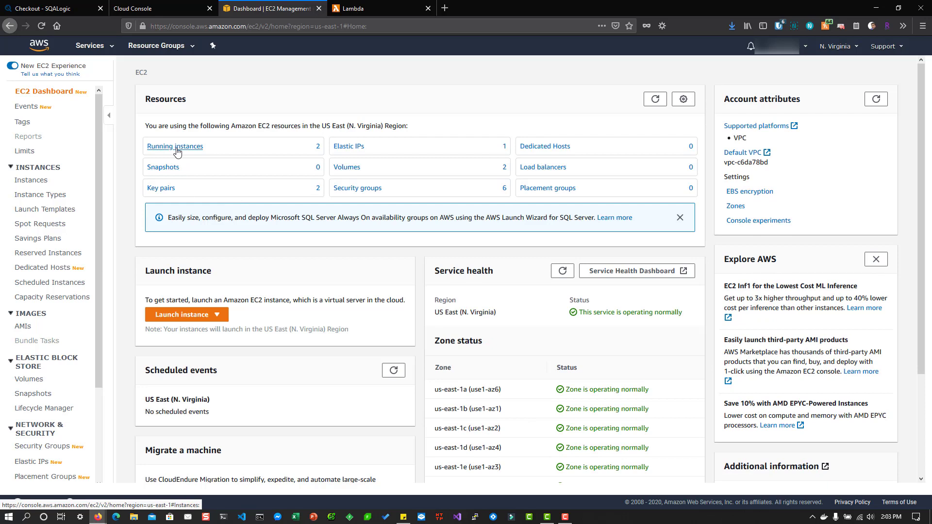
pyautogui.click(178, 150)
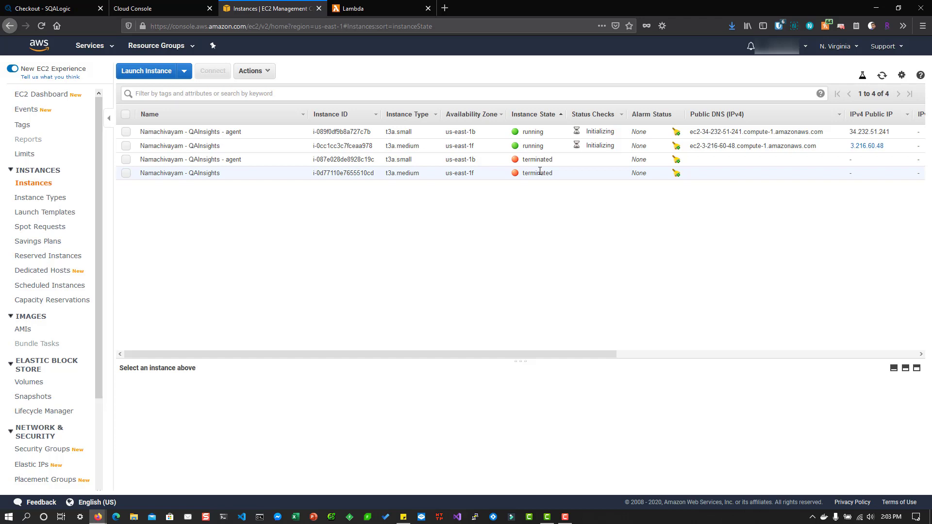
pyautogui.click(537, 132)
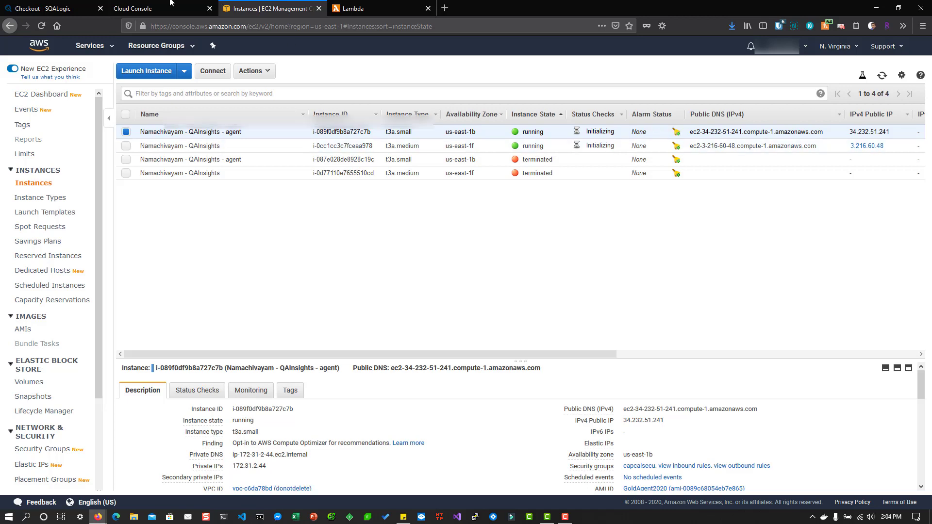
# Step: Open the running LoadLogic server from the cloud console and log in as Admin with the account password
pyautogui.click(135, 5)
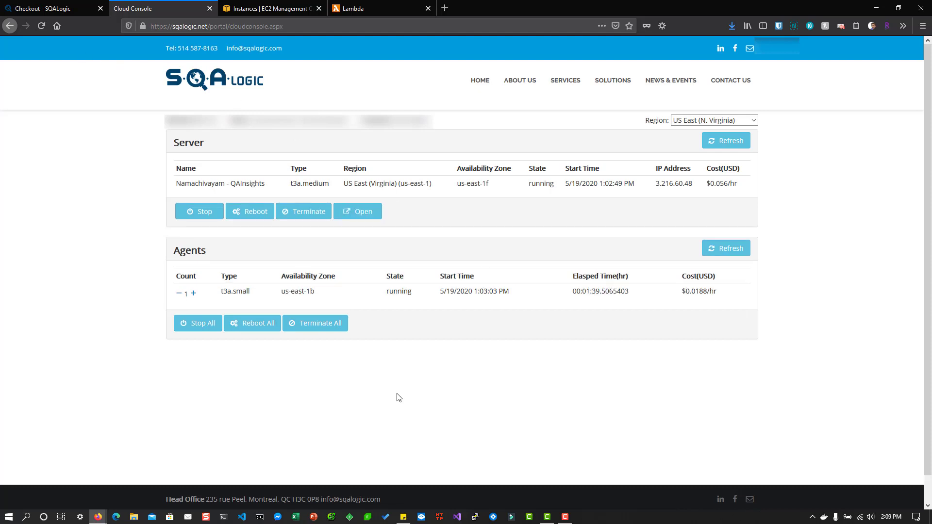
pyautogui.click(370, 210)
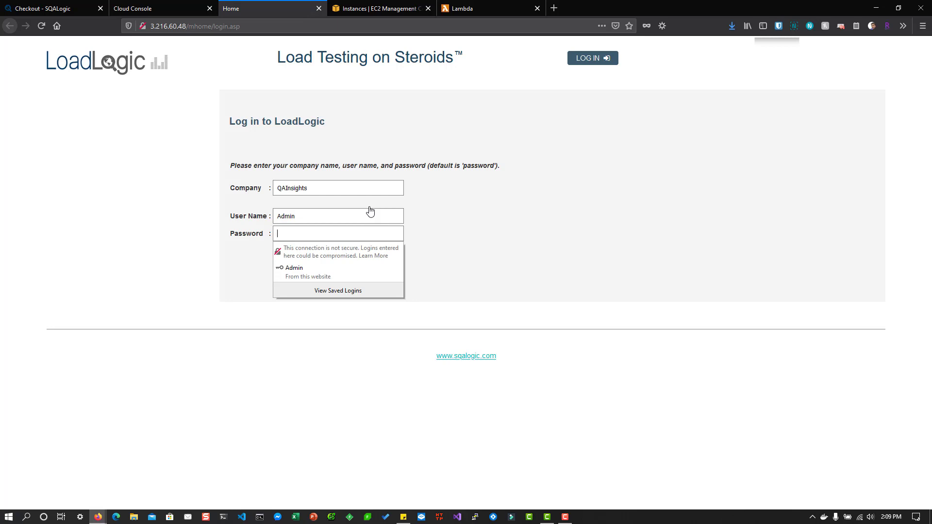
pyautogui.write('password')
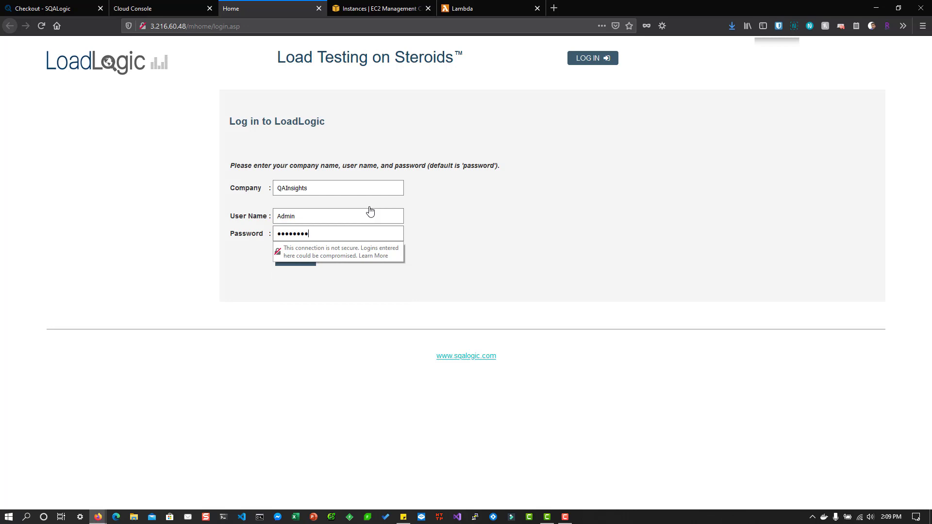
pyautogui.press('Return')
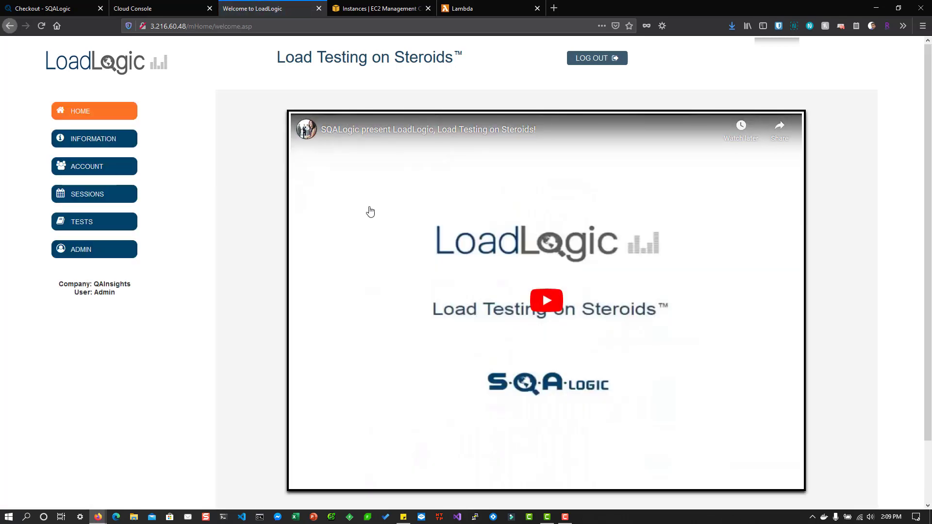
# Step: Look through LoadLogic's Information, Account, Admin and Tests sections, and return to Sessions
pyautogui.click(126, 146)
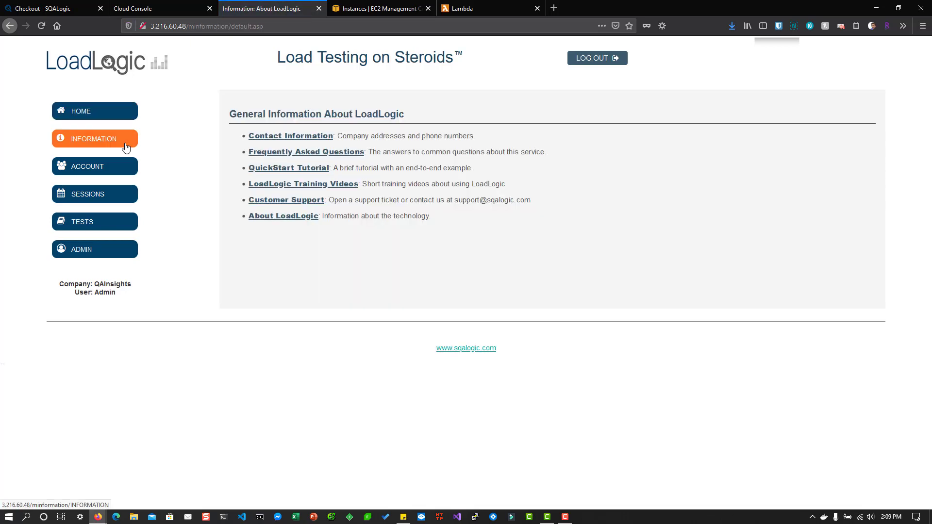
pyautogui.click(118, 165)
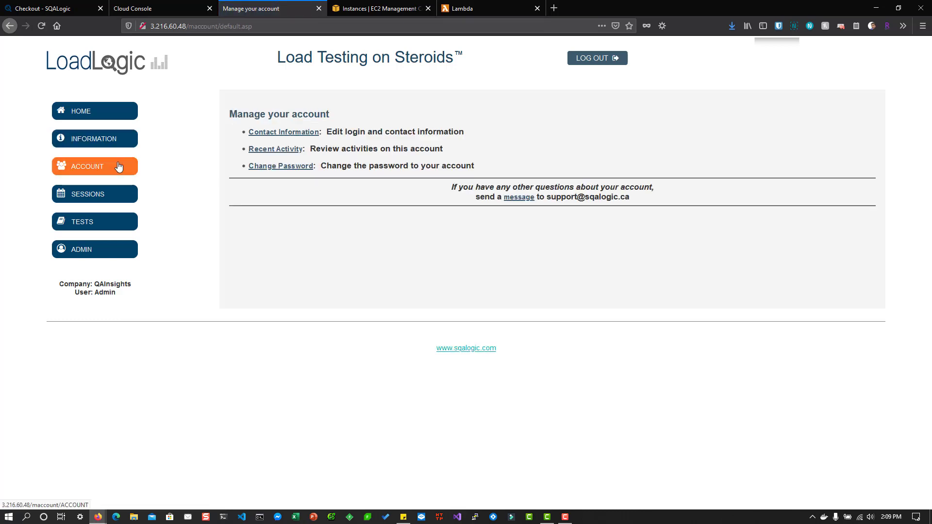
pyautogui.click(108, 252)
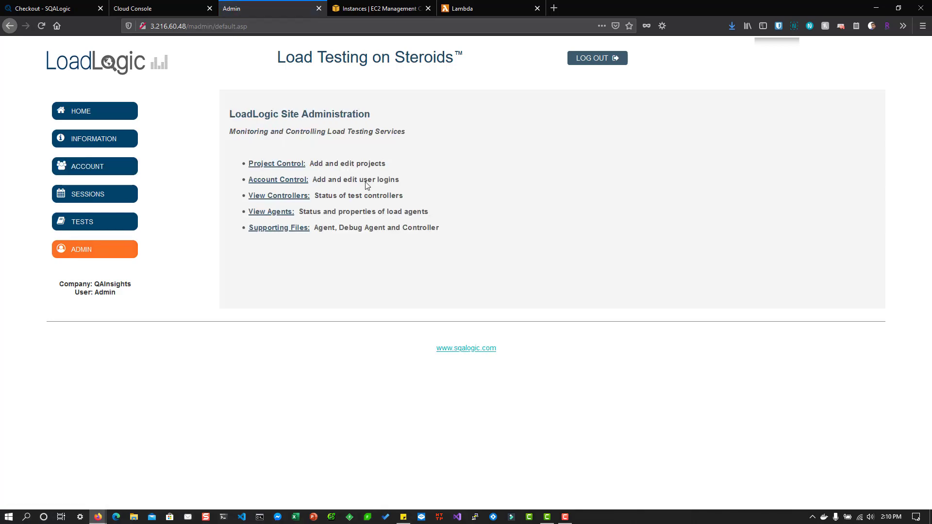
pyautogui.click(109, 195)
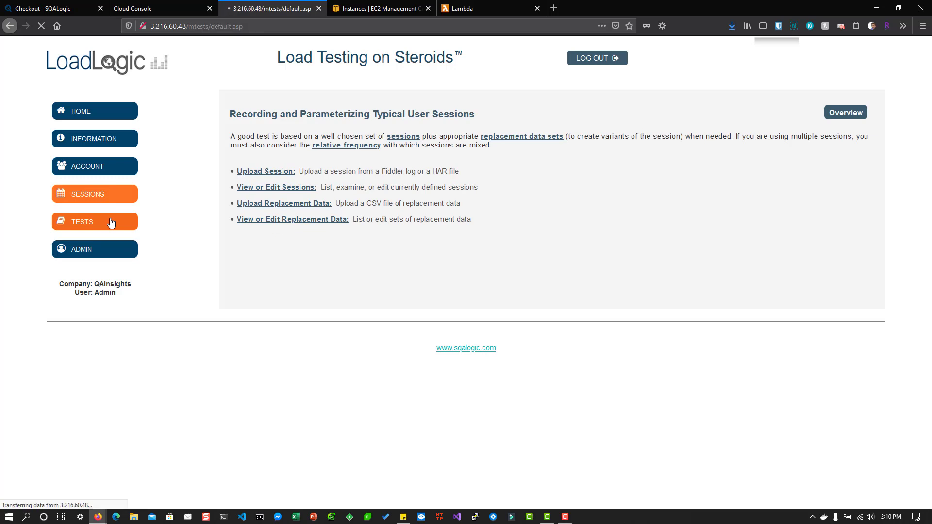
pyautogui.click(98, 193)
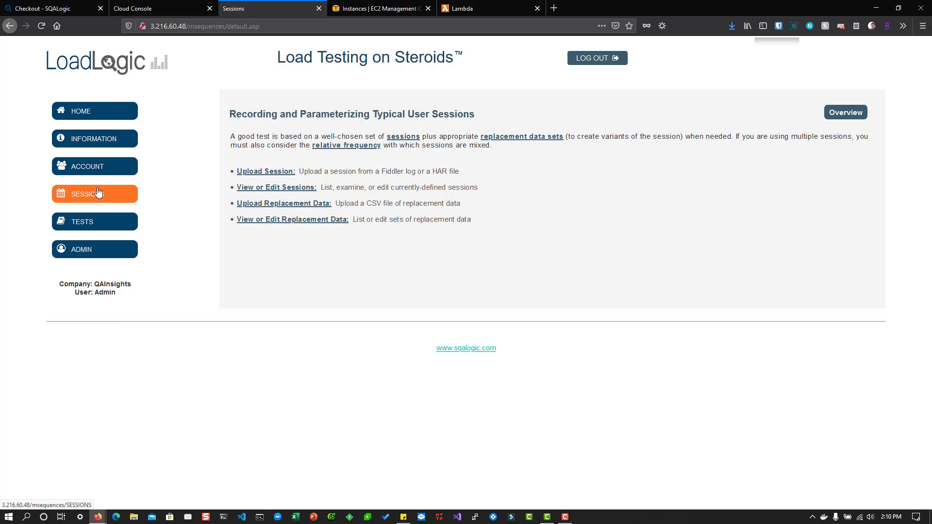
# Step: Open the BrowsePets - Specified Load test plan for editing from the defined test plans
pyautogui.click(88, 226)
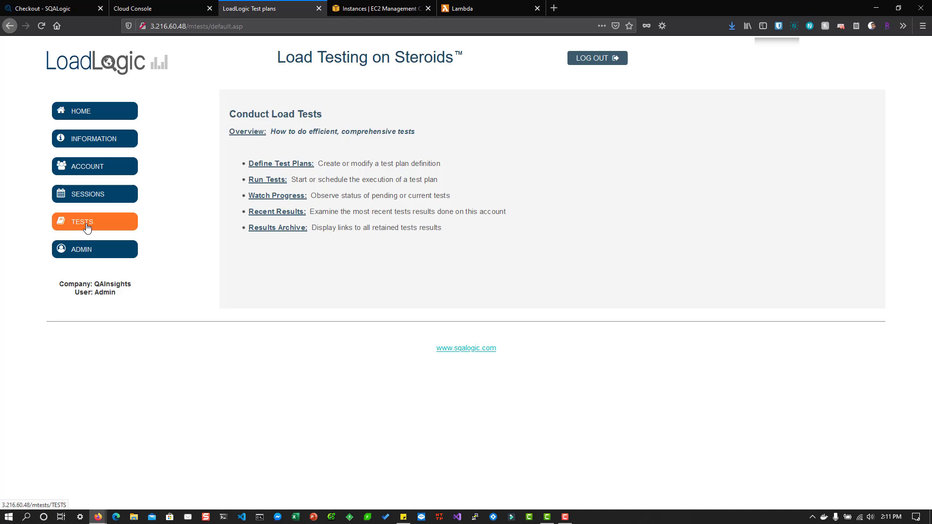
pyautogui.click(288, 167)
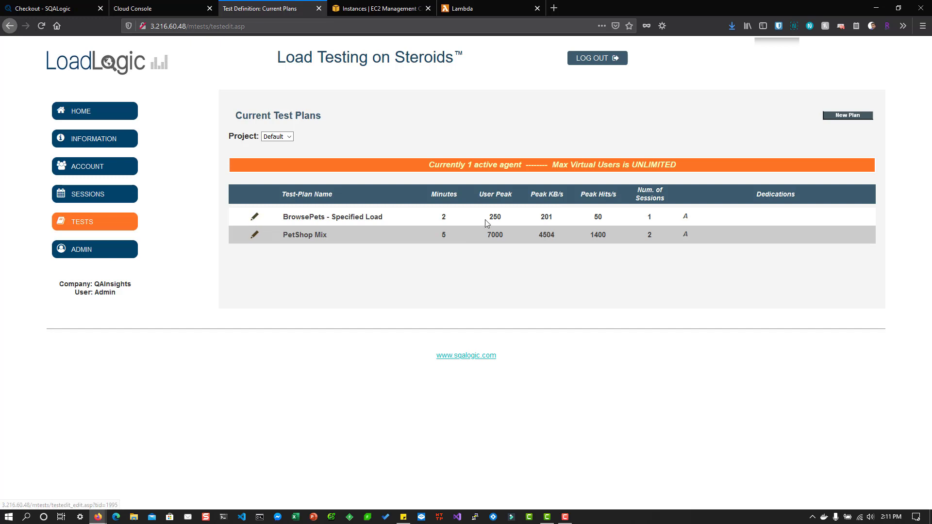
pyautogui.click(255, 218)
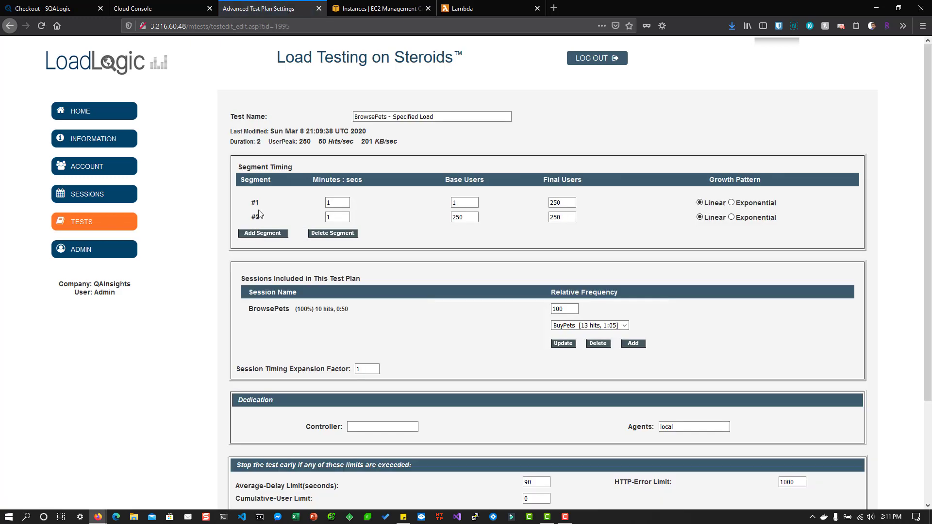
# Step: Delete the plan's second timing segment, set the first segment's final users to 10, and save the changes
pyautogui.click(333, 234)
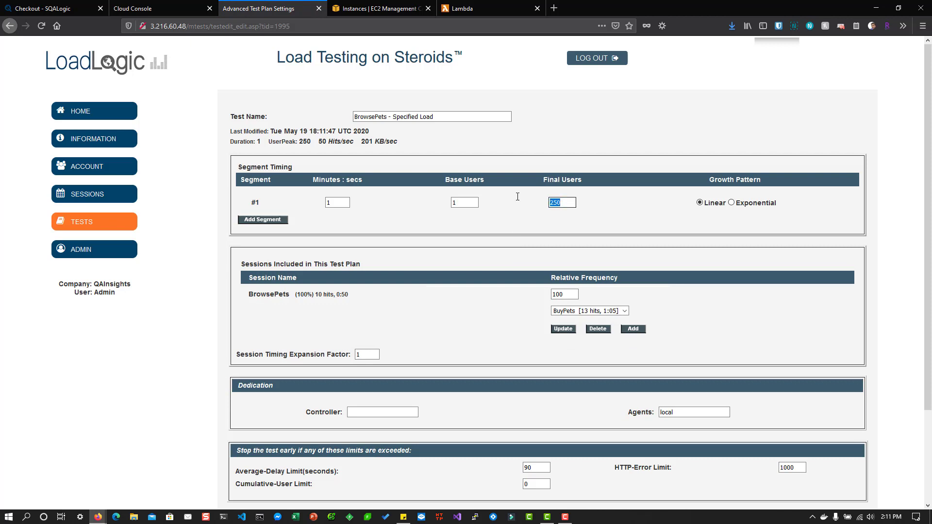
pyautogui.write('10')
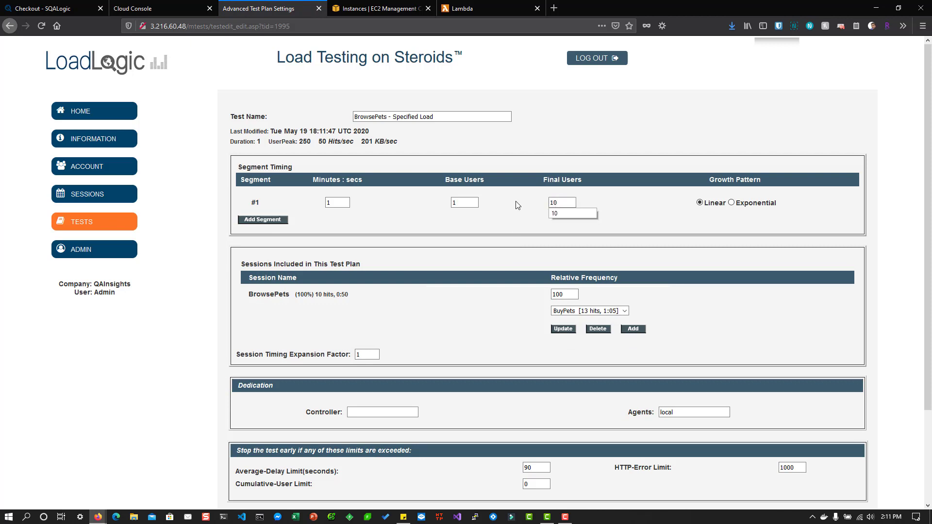
pyautogui.scroll(-3, 471, 286)
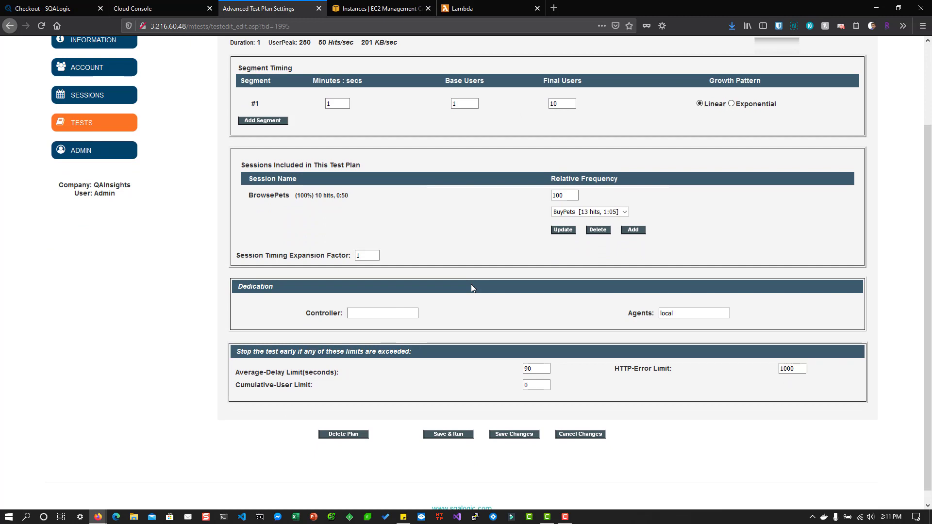
pyautogui.scroll(-1, 471, 288)
pyautogui.click(520, 421)
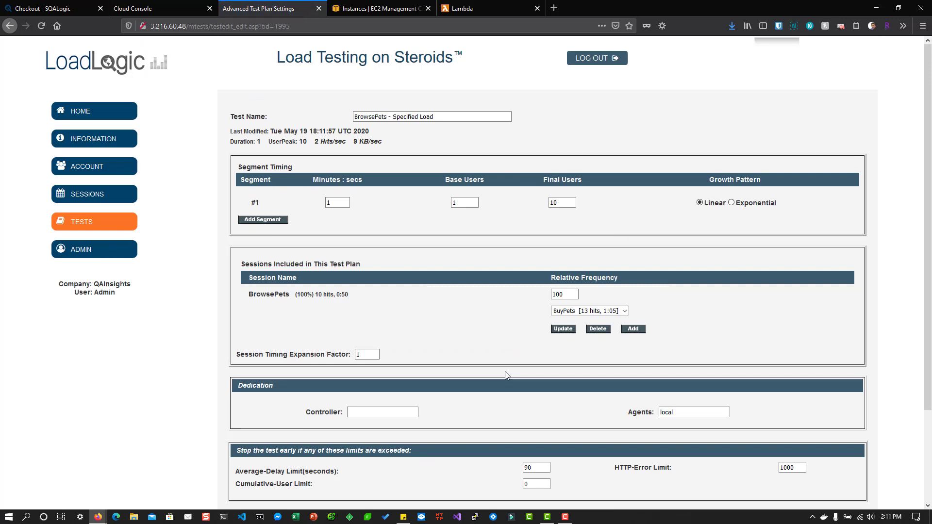
# Step: Save and run the test plan, view its test run with all results shown, and return to the progress page
pyautogui.scroll(-3, 505, 375)
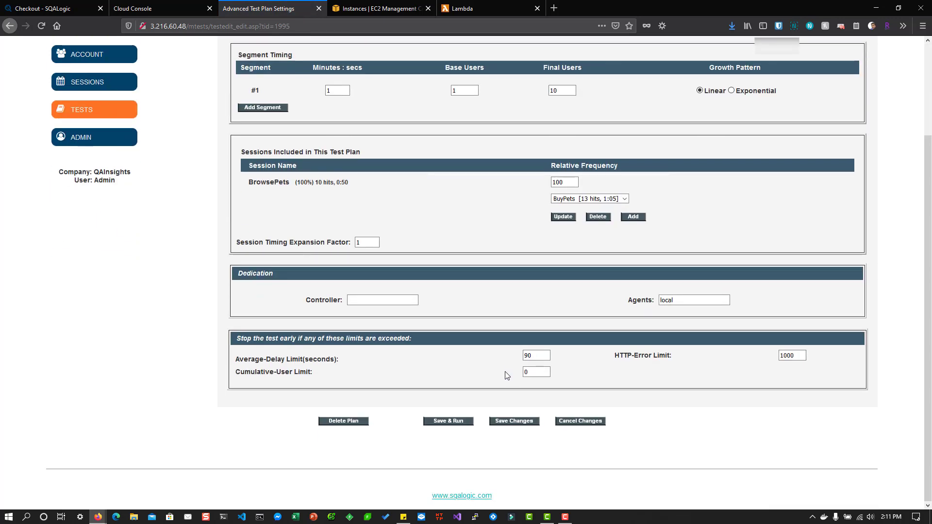
pyautogui.click(456, 422)
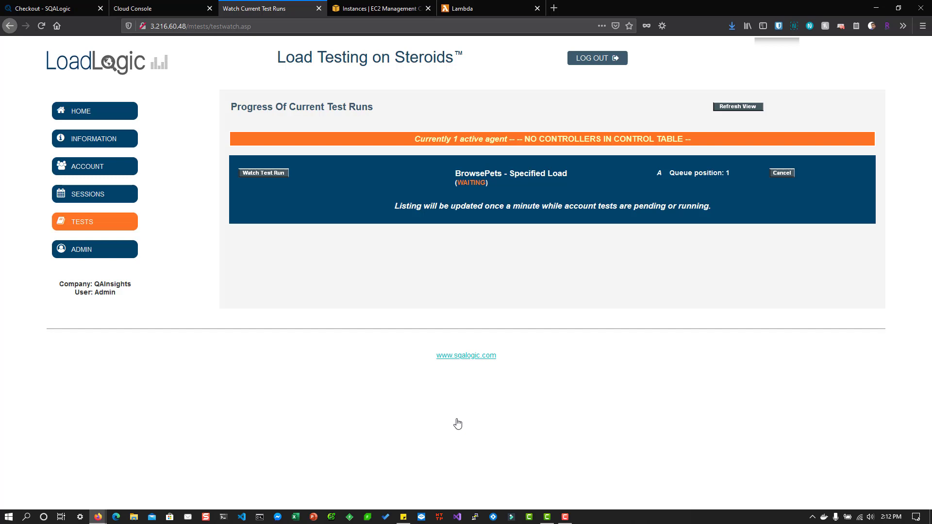
pyautogui.click(261, 173)
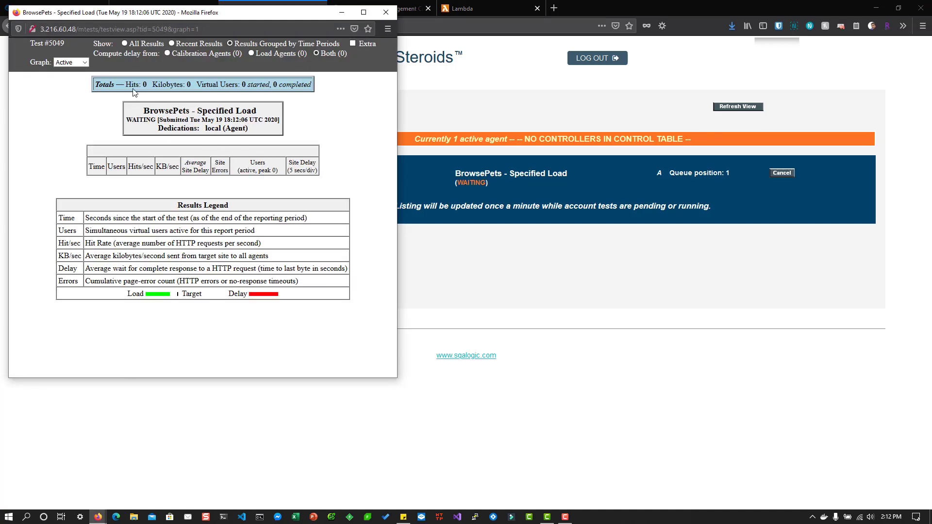
pyautogui.click(124, 45)
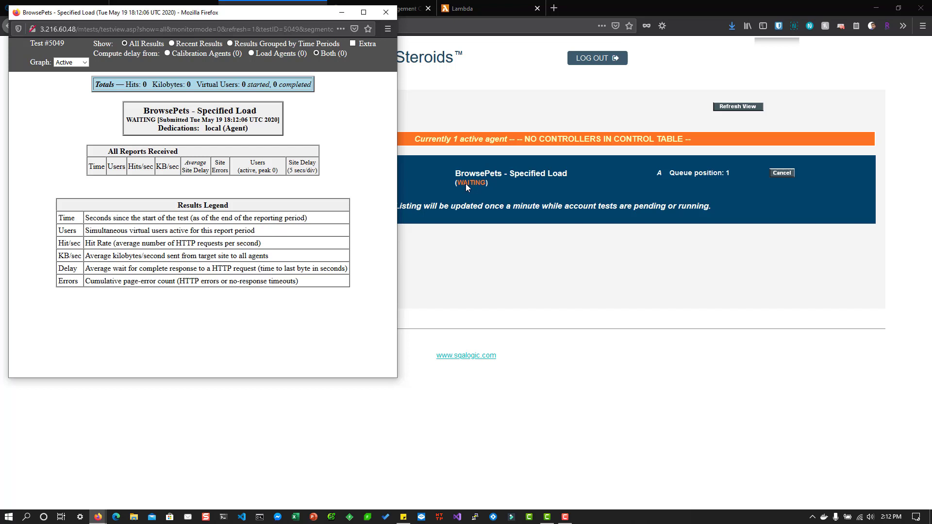
pyautogui.click(83, 62)
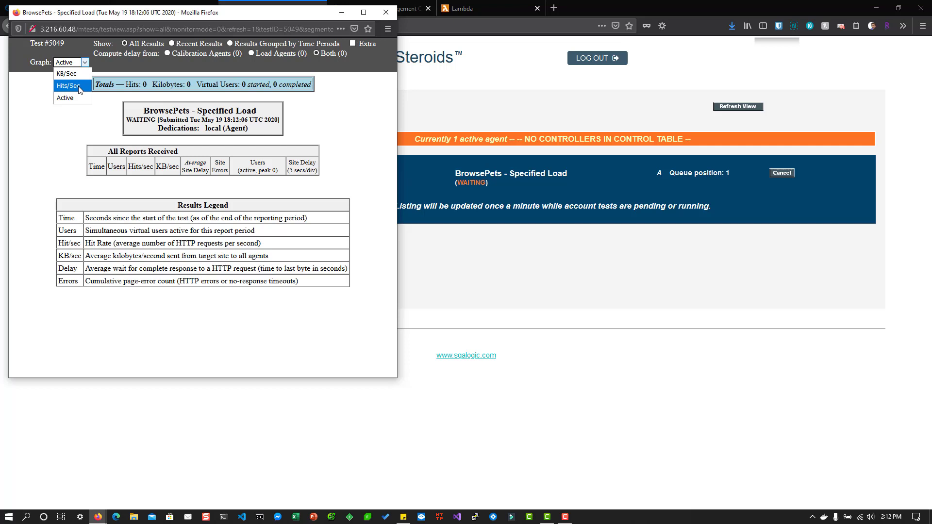
pyautogui.click(139, 211)
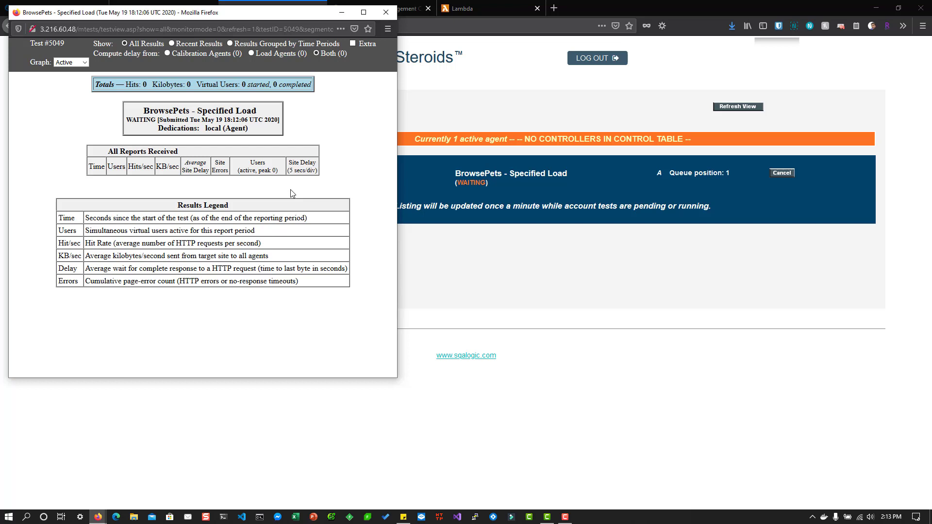
pyautogui.click(727, 289)
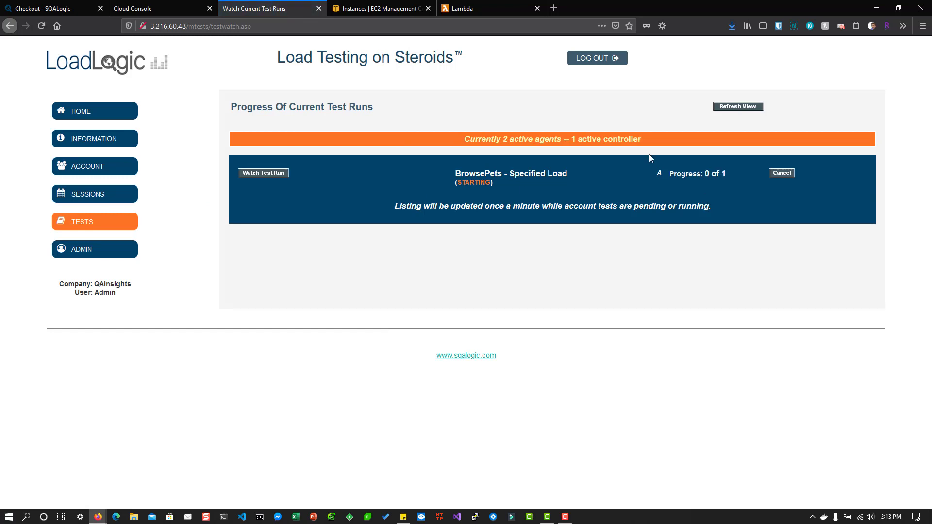
# Step: Watch the BrowsePets - Specified Load test run with all results shown, and close the view once the run ends
pyautogui.click(268, 179)
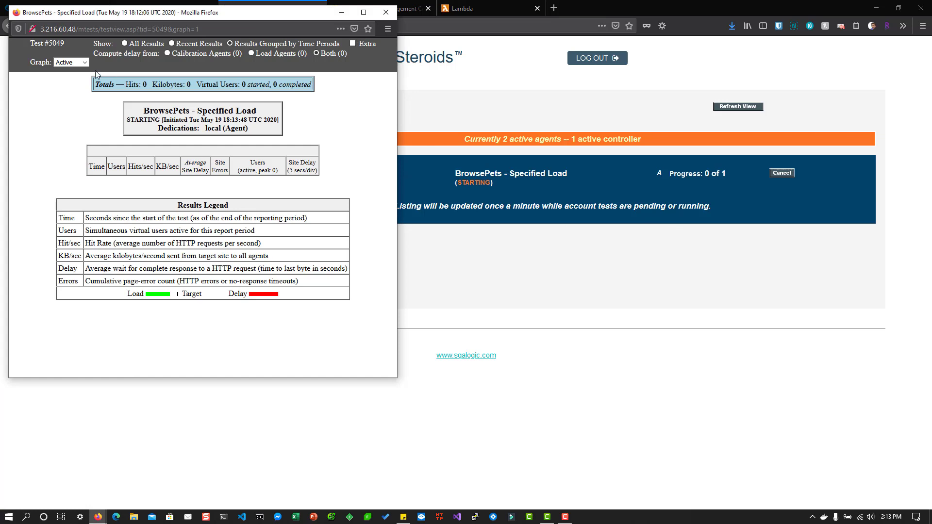
pyautogui.click(125, 43)
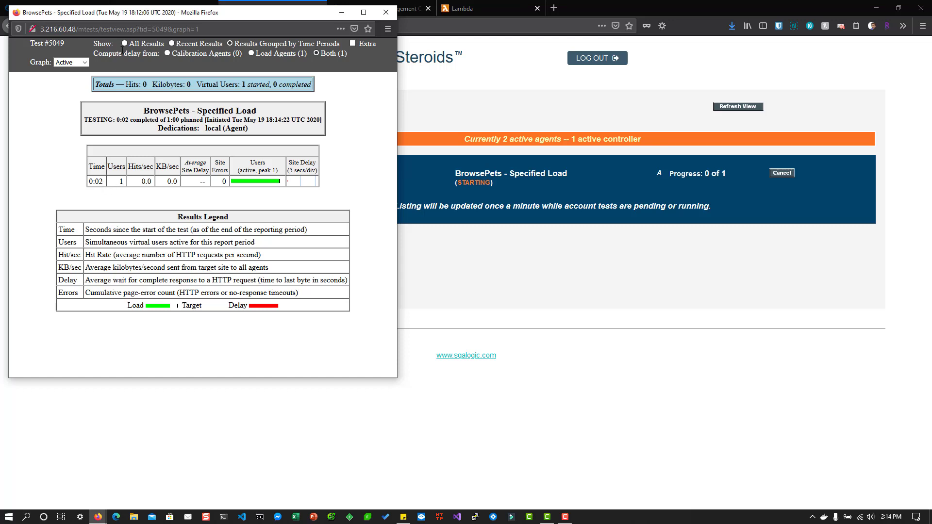
pyautogui.click(124, 43)
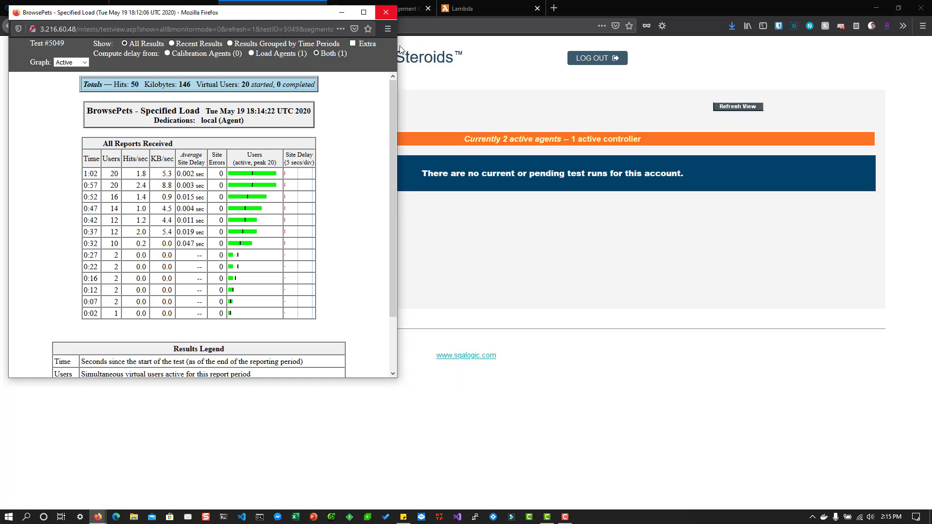
pyautogui.click(389, 19)
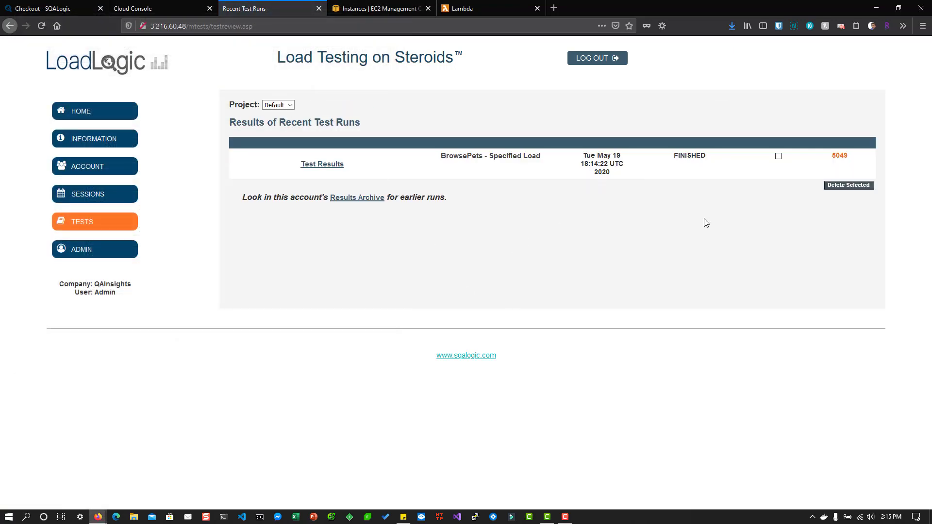
# Step: Import the agent's test detail for the finished BrowsePets run and open its combined report
pyautogui.click(321, 165)
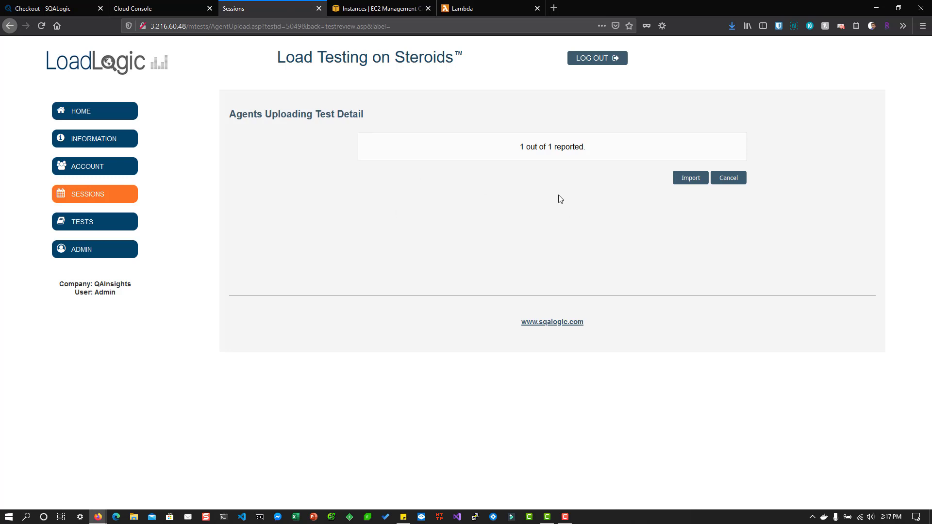
pyautogui.click(697, 179)
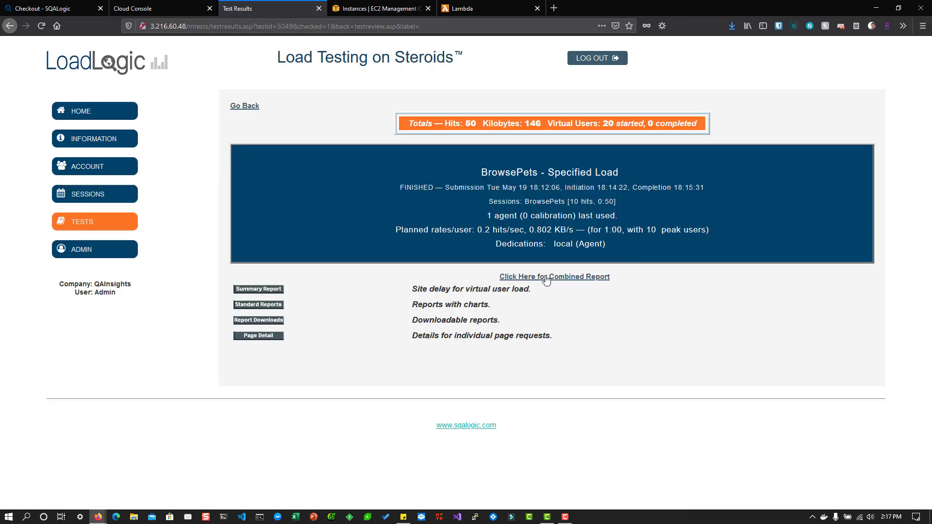
pyautogui.click(546, 277)
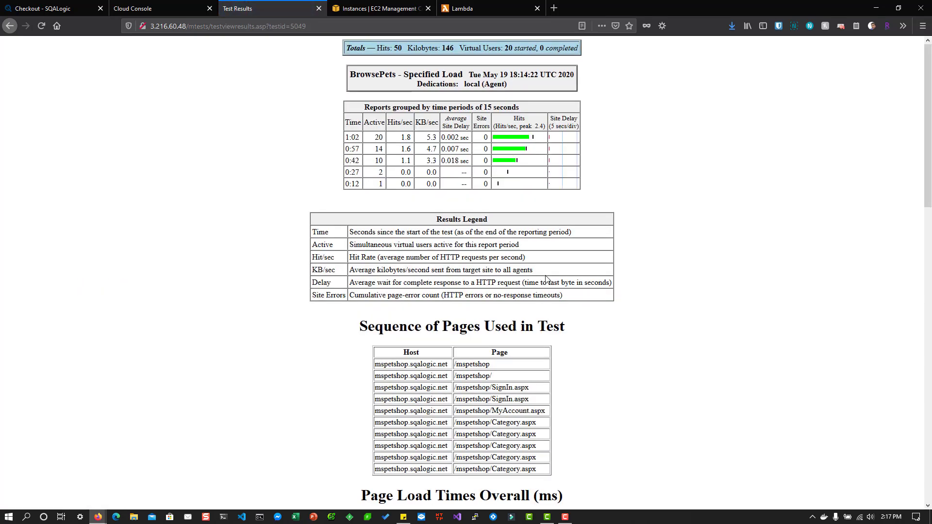
# Step: Examine the combined report's totals, page sequence, load times, slowest pages, response variation and errors, and return to the results overview
pyautogui.scroll(-5, 545, 275)
pyautogui.scroll(-12, 546, 275)
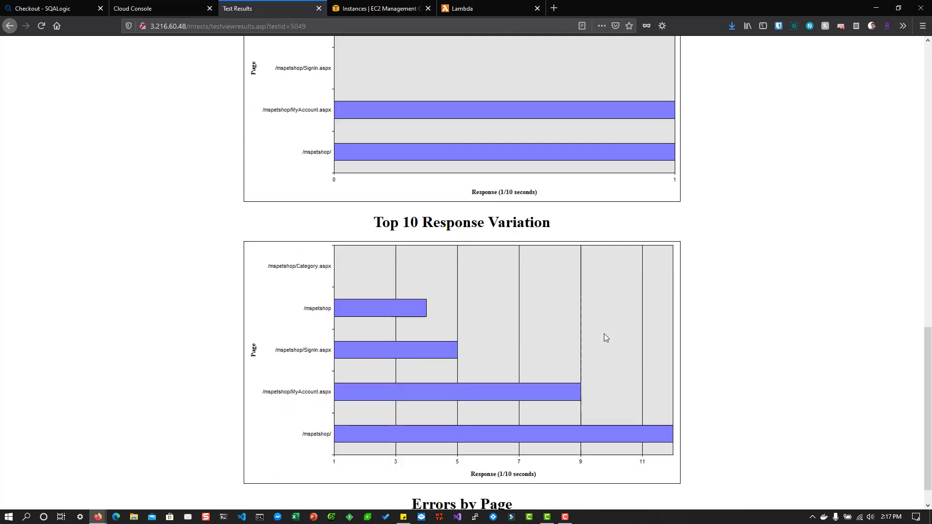
pyautogui.scroll(15, 606, 338)
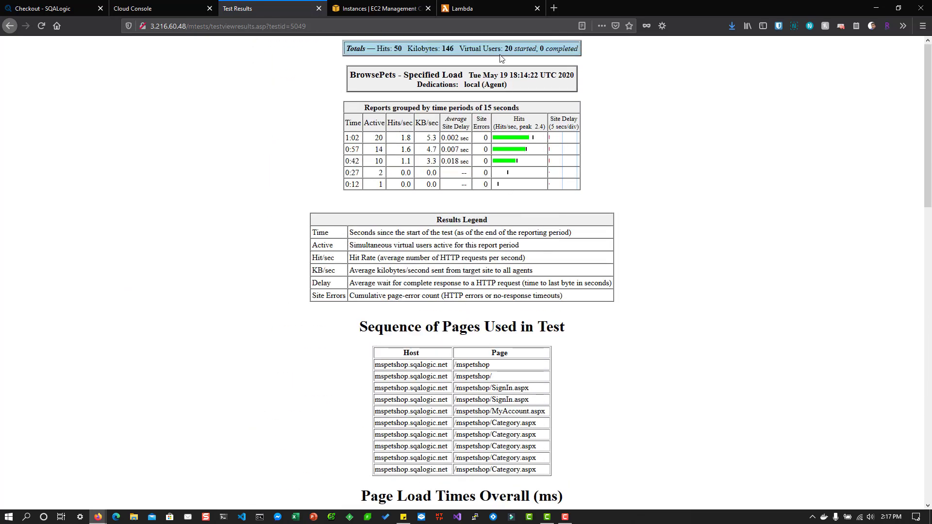
pyautogui.scroll(-3, 388, 230)
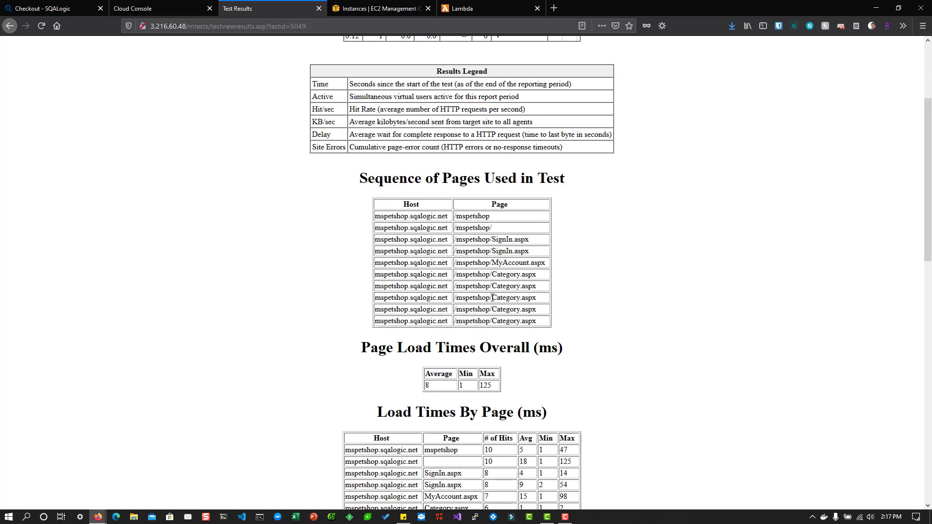
pyautogui.scroll(-4, 405, 267)
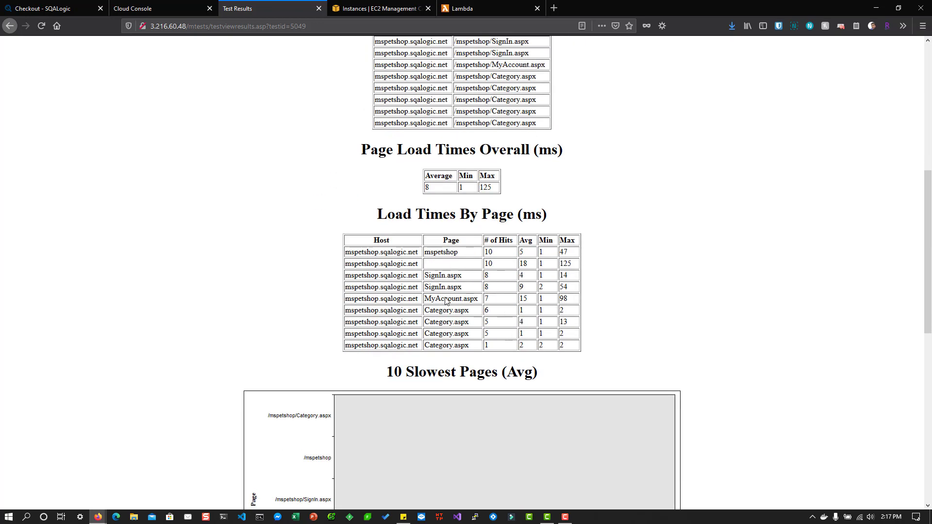
pyautogui.scroll(-1, 660, 314)
pyautogui.scroll(-5, 521, 200)
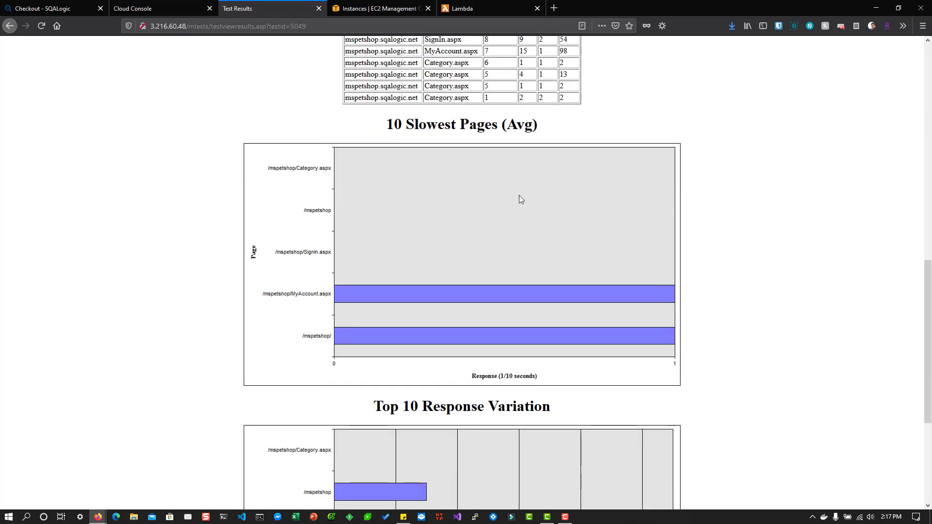
pyautogui.scroll(-4, 517, 256)
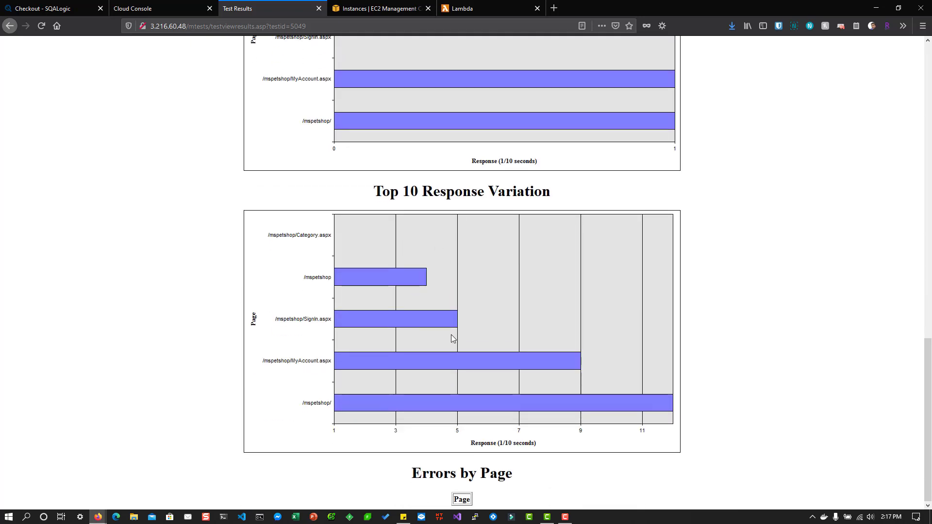
pyautogui.scroll(12, 446, 296)
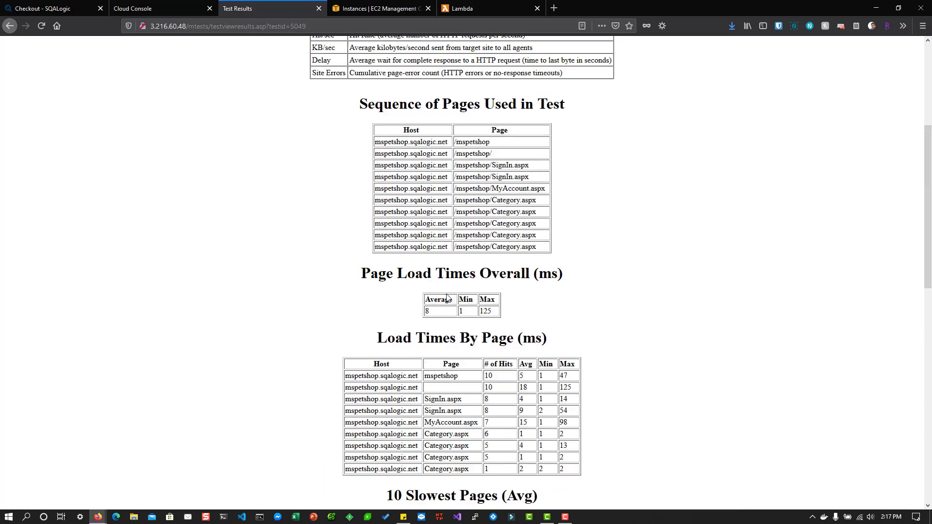
pyautogui.scroll(4, 446, 294)
pyautogui.hotkey('alt', 'Left')
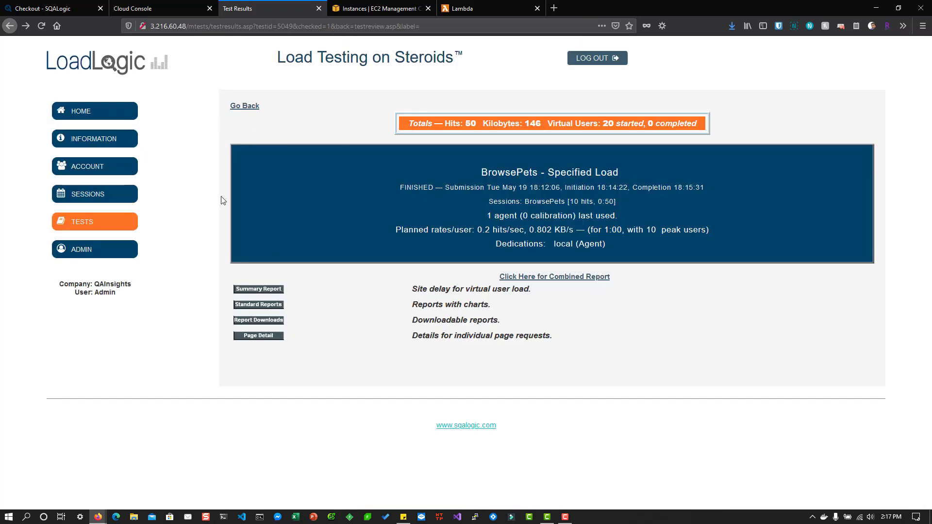
# Step: Look through the Results Archive, Recent Results and Watch Progress pages of the Tests section, and return to its overview
pyautogui.click(88, 228)
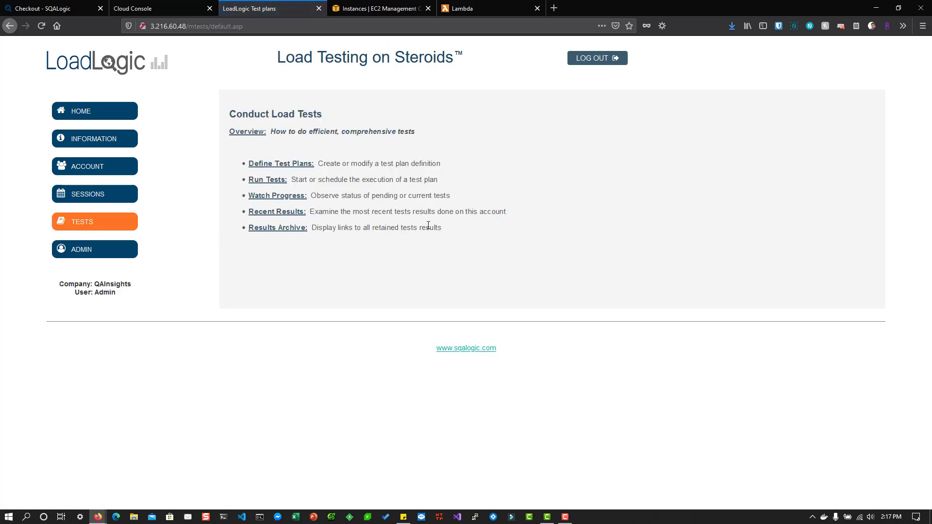
pyautogui.click(281, 230)
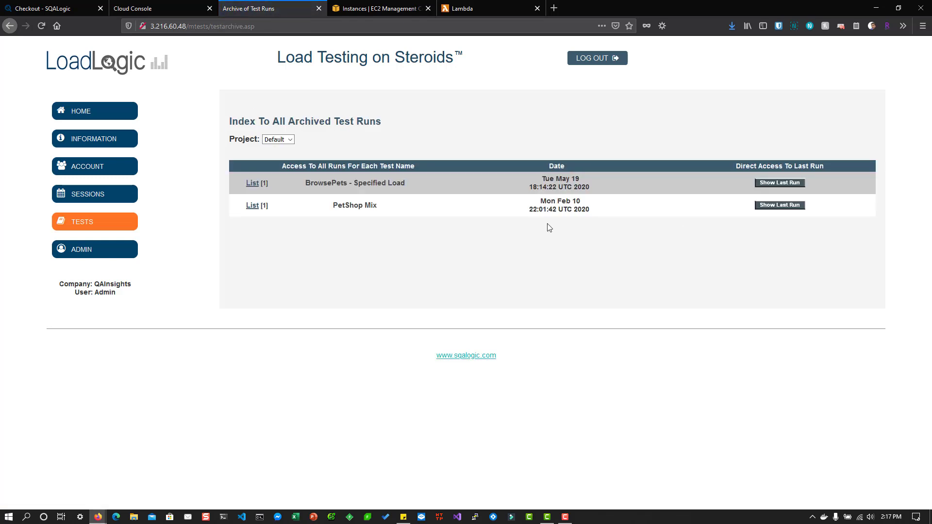
pyautogui.hotkey('alt', 'Left')
pyautogui.click(284, 212)
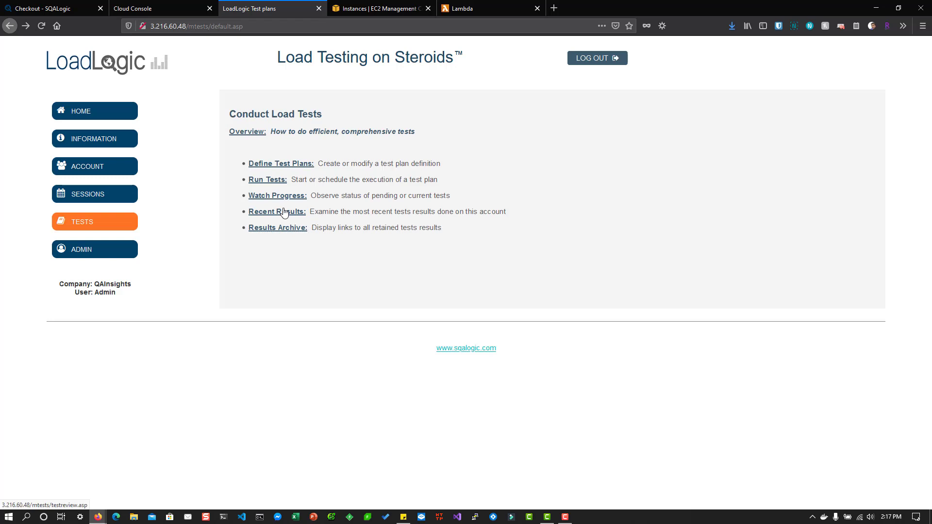
pyautogui.hotkey('alt', 'Left')
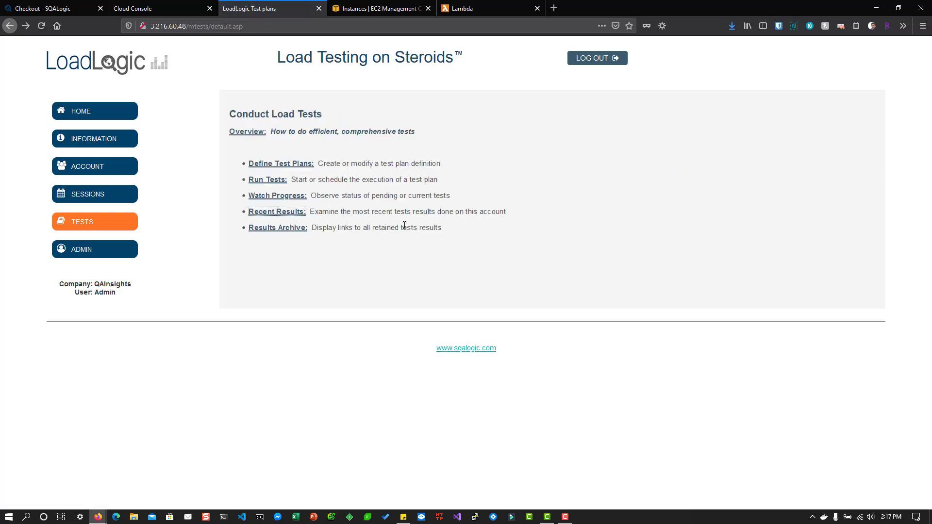
pyautogui.click(286, 195)
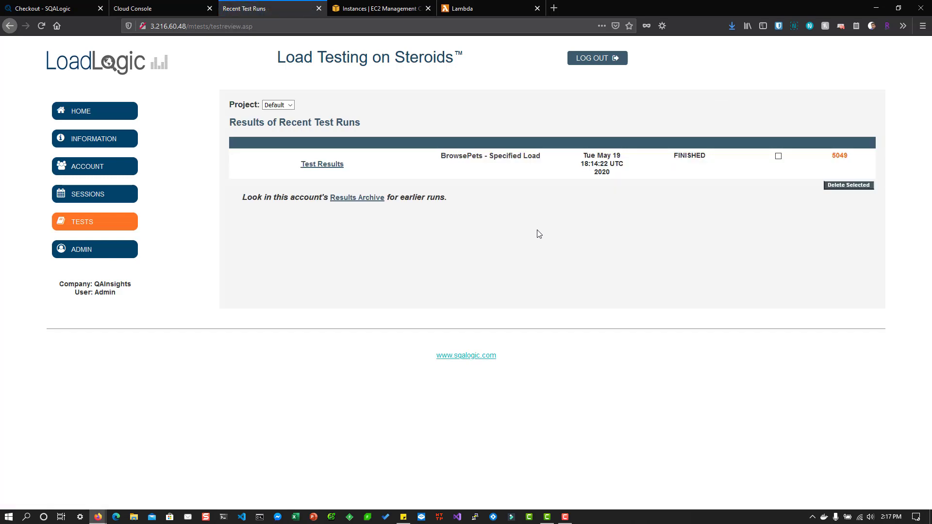
pyautogui.click(125, 223)
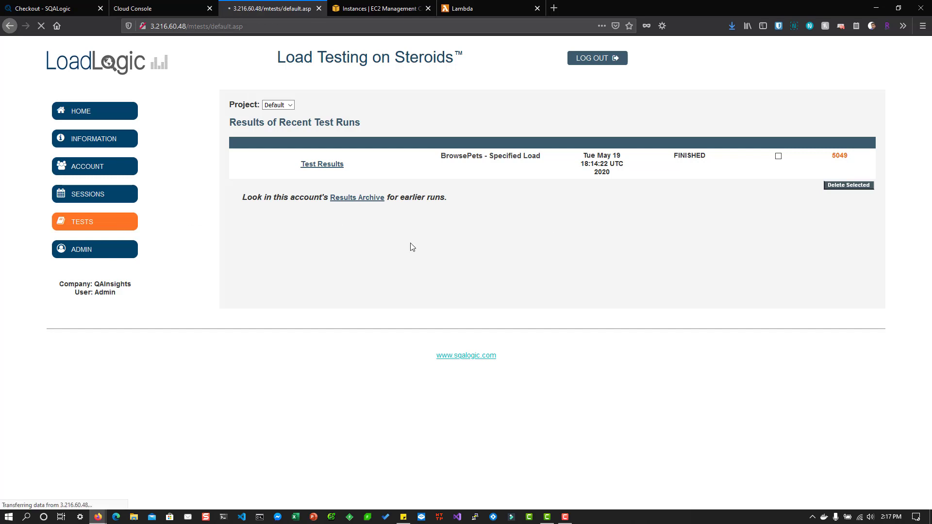
# Step: Look through the site administration's Project Control, Account Control and View Controllers pages, and return to the administration overview
pyautogui.click(125, 252)
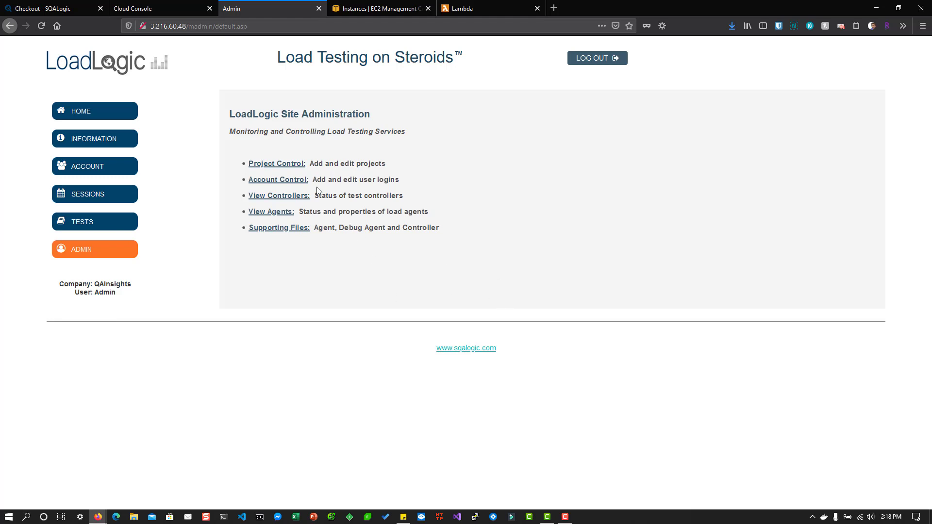
pyautogui.click(284, 168)
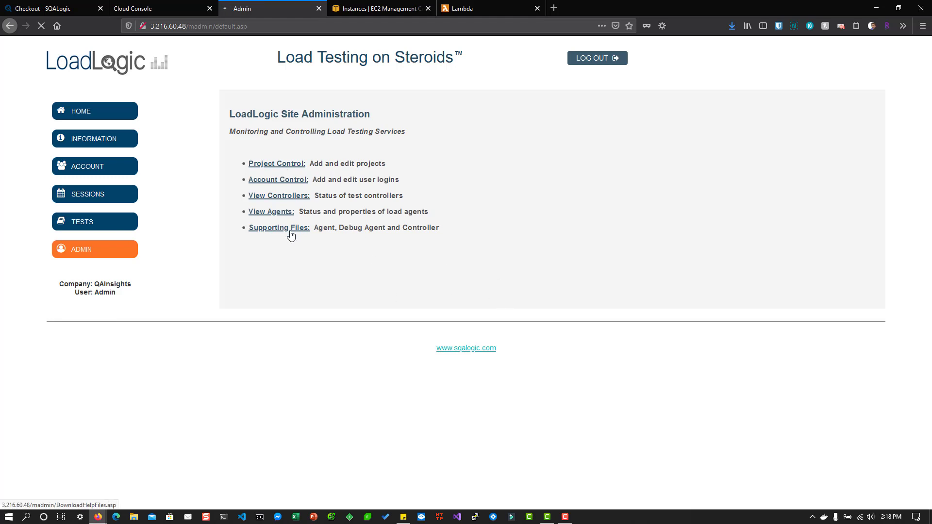
pyautogui.hotkey('alt', 'Left')
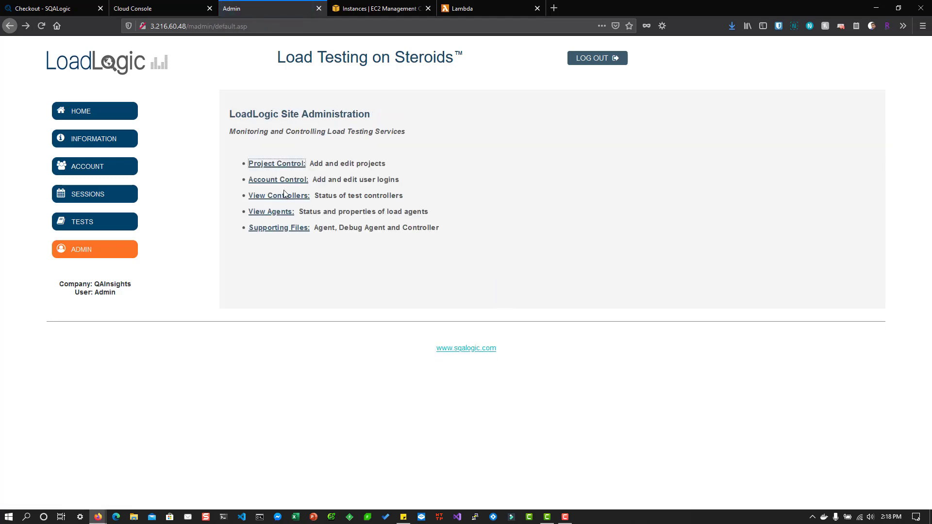
pyautogui.click(279, 181)
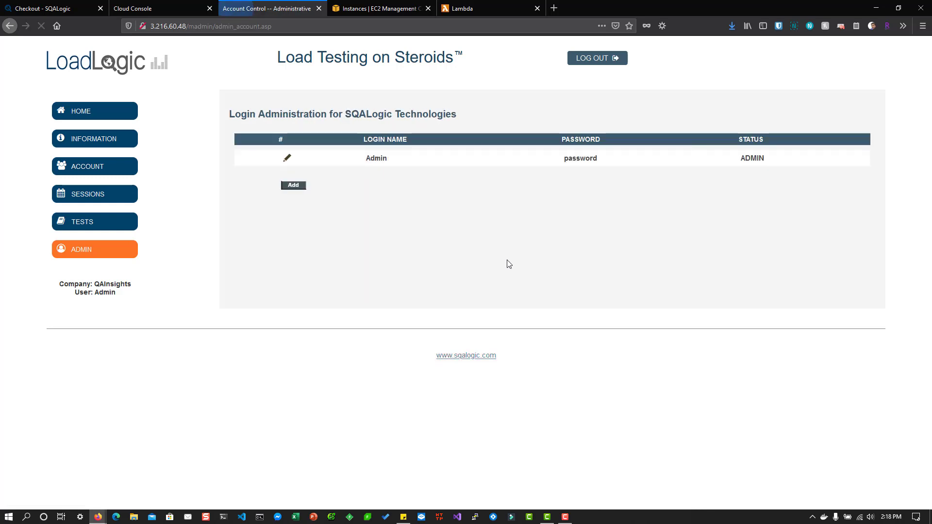
pyautogui.hotkey('alt', 'Left')
pyautogui.click(272, 196)
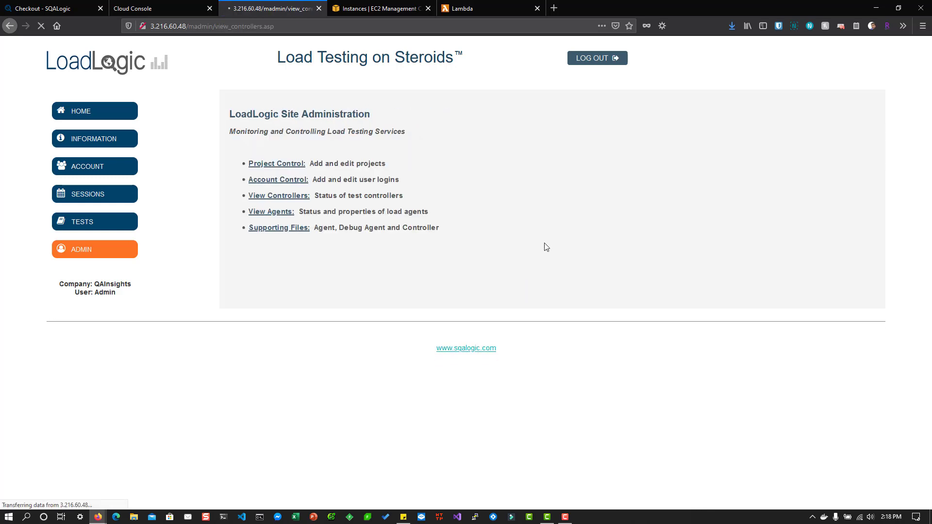
pyautogui.hotkey('alt', 'Left')
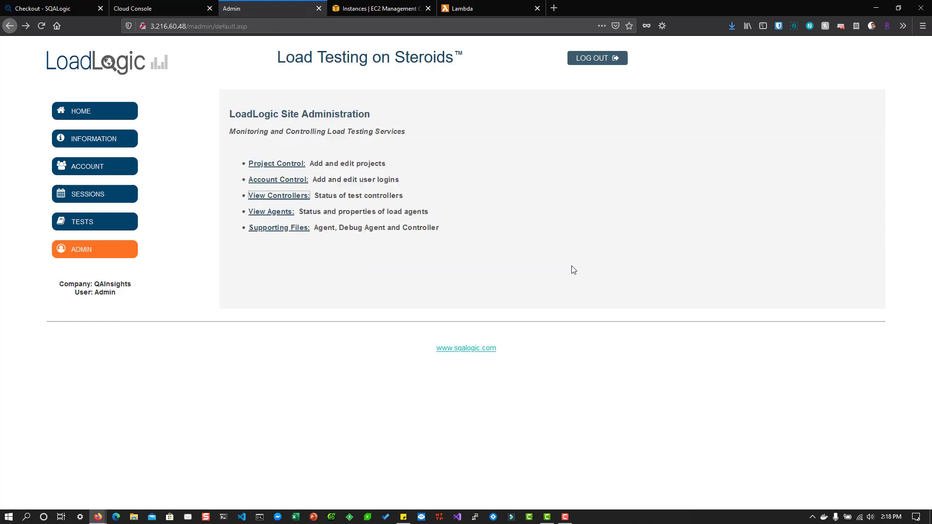
# Step: Check the load agents' status and the supporting files available for download, and return to the LoadLogic home page
pyautogui.click(265, 212)
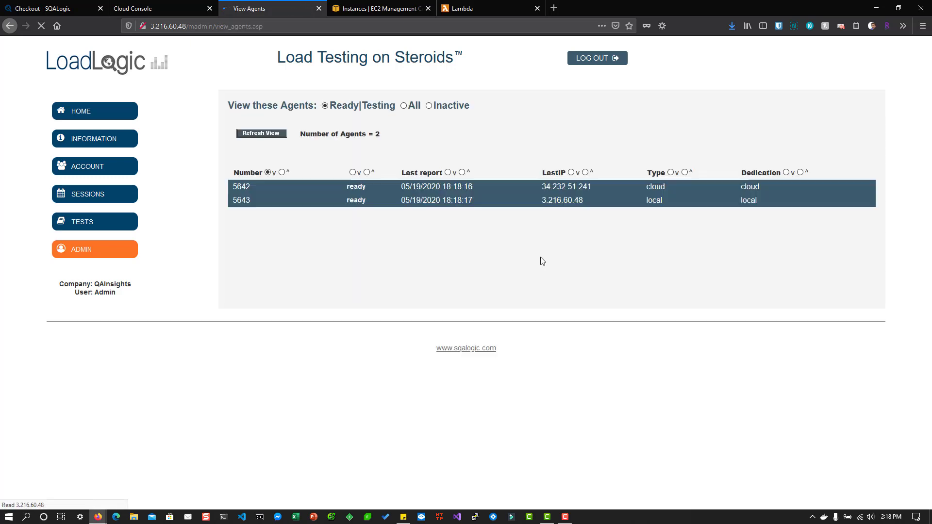
pyautogui.hotkey('alt', 'Left')
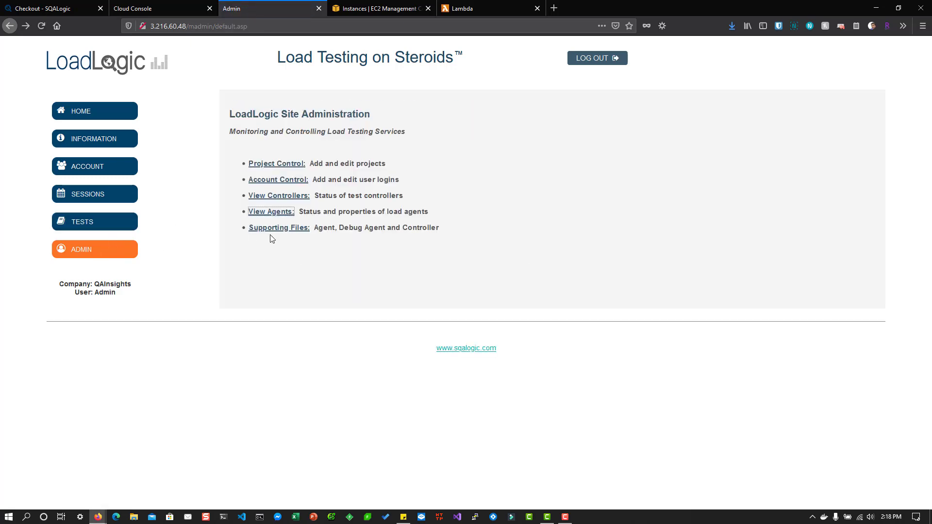
pyautogui.click(269, 235)
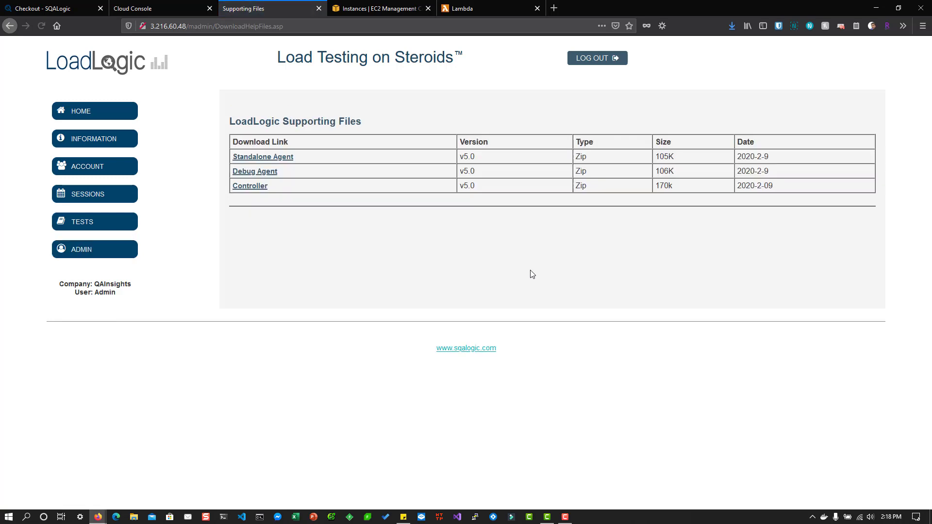
pyautogui.hotkey('alt', 'Left')
pyautogui.click(295, 230)
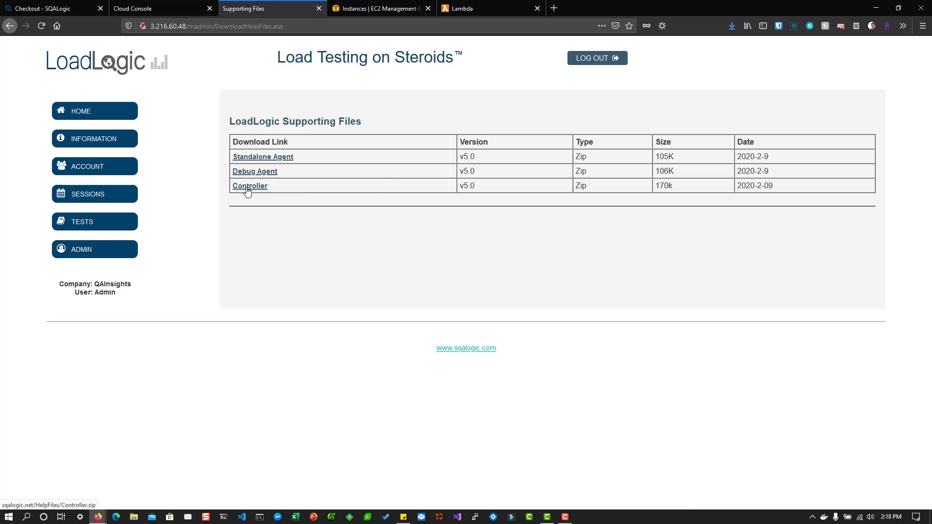
pyautogui.hotkey('alt', 'Left')
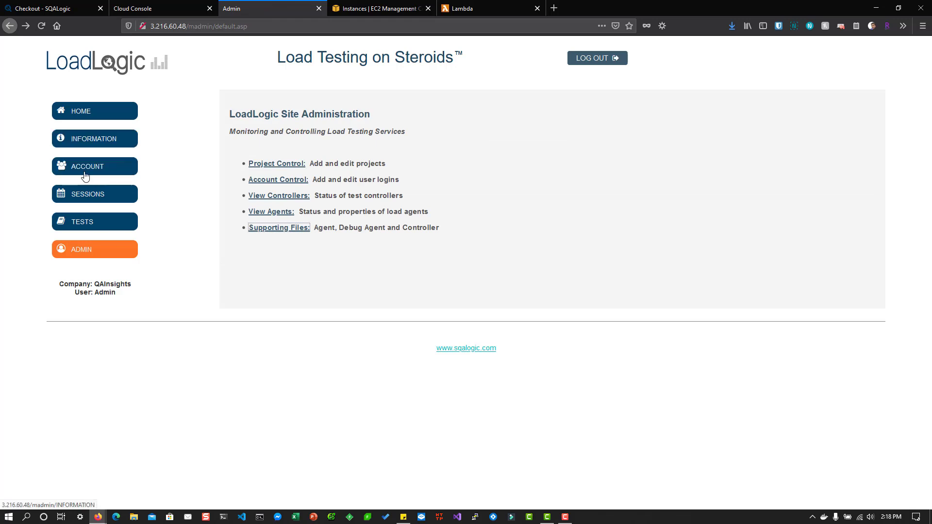
pyautogui.click(88, 112)
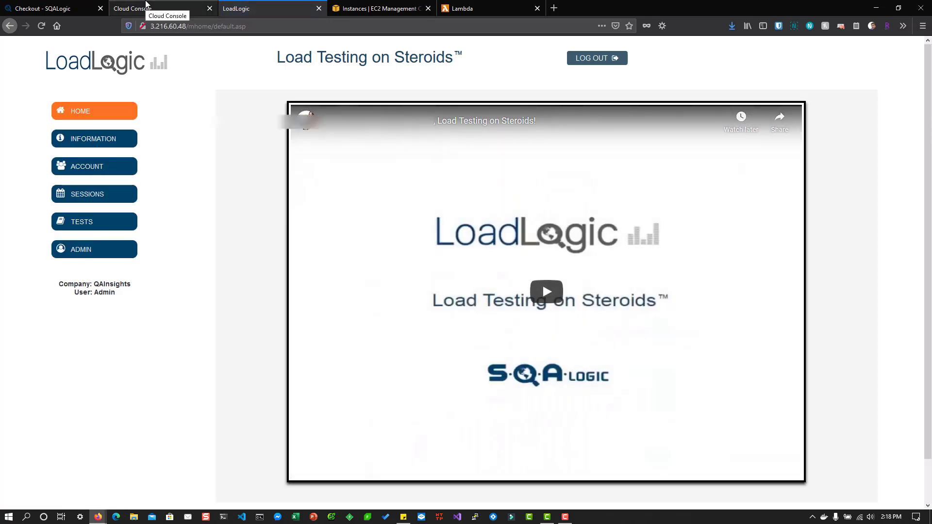
# Step: Switch to the SQALogic Cloud Console and terminate the running t3a.medium server, accepting the loss of its tests
pyautogui.click(145, 7)
pyautogui.click(531, 416)
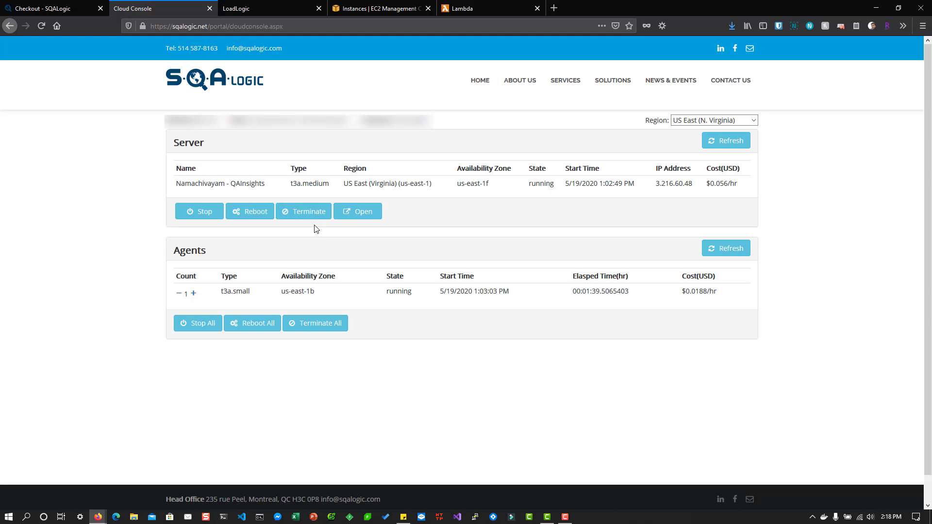
pyautogui.click(308, 212)
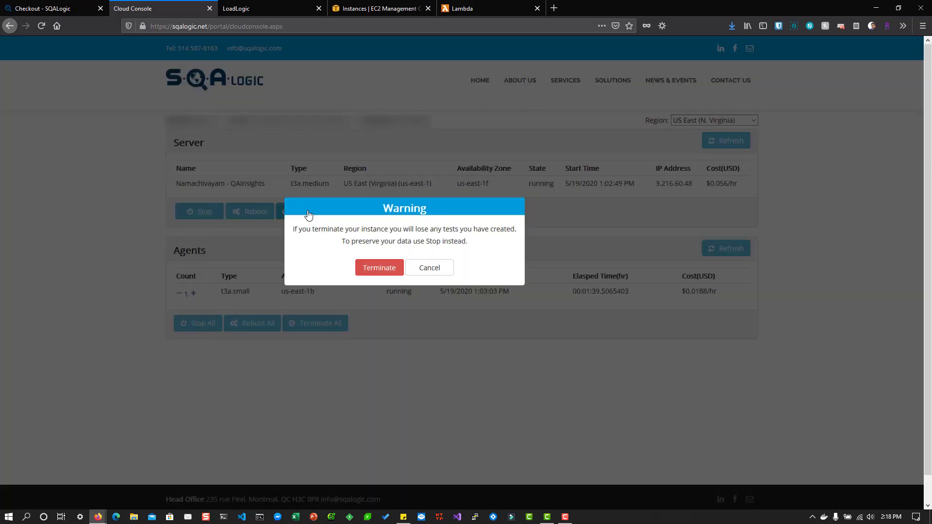
pyautogui.click(371, 268)
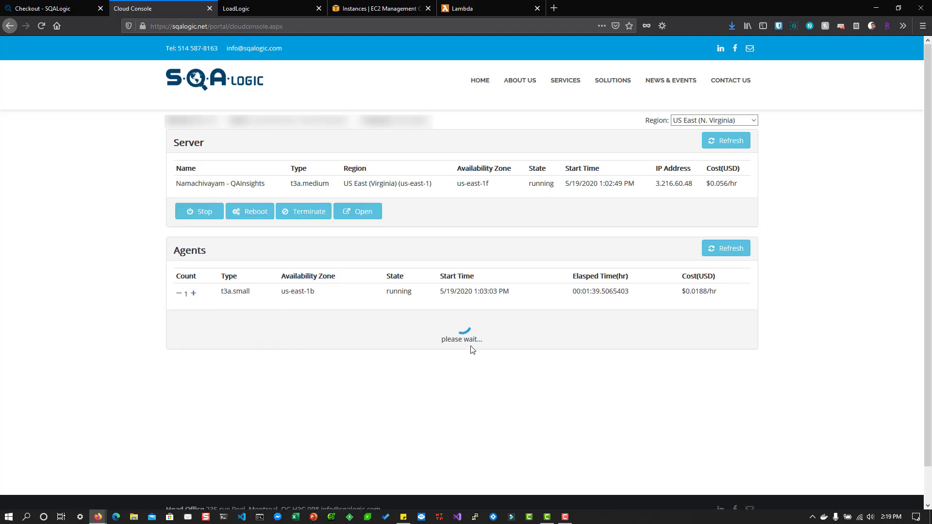
# Step: Switch to the AWS EC2 instances list, refresh it and widen the Instance State column to check the server and agent shutdown
pyautogui.click(295, 4)
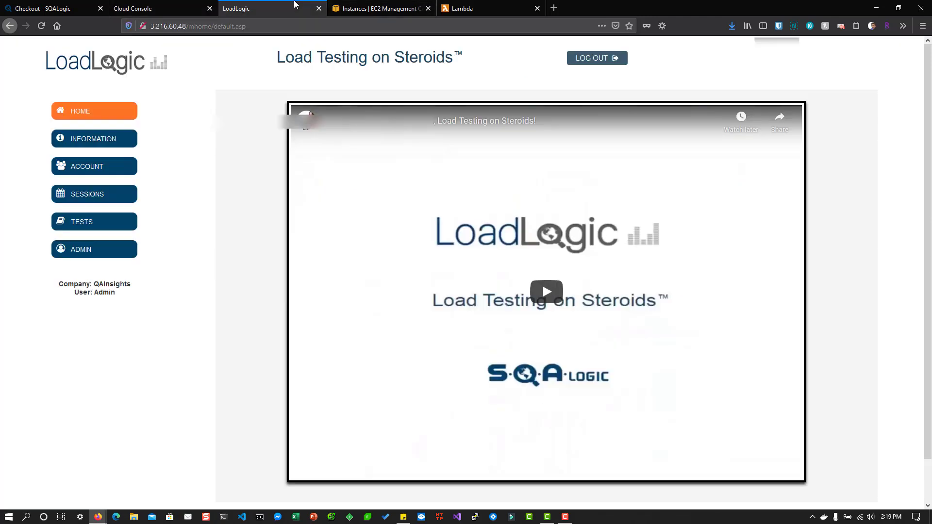
pyautogui.click(378, 9)
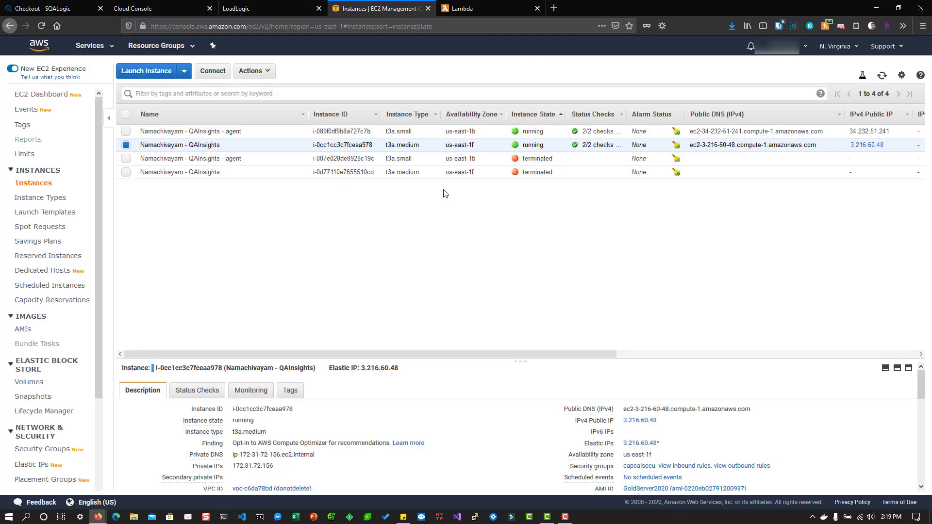
pyautogui.click(882, 76)
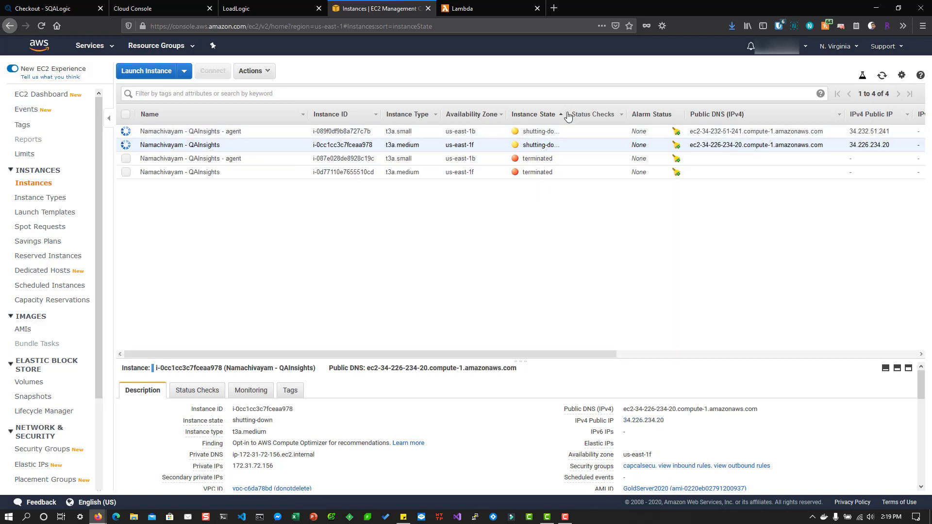
pyautogui.moveTo(568, 116); pyautogui.dragTo(623, 117)
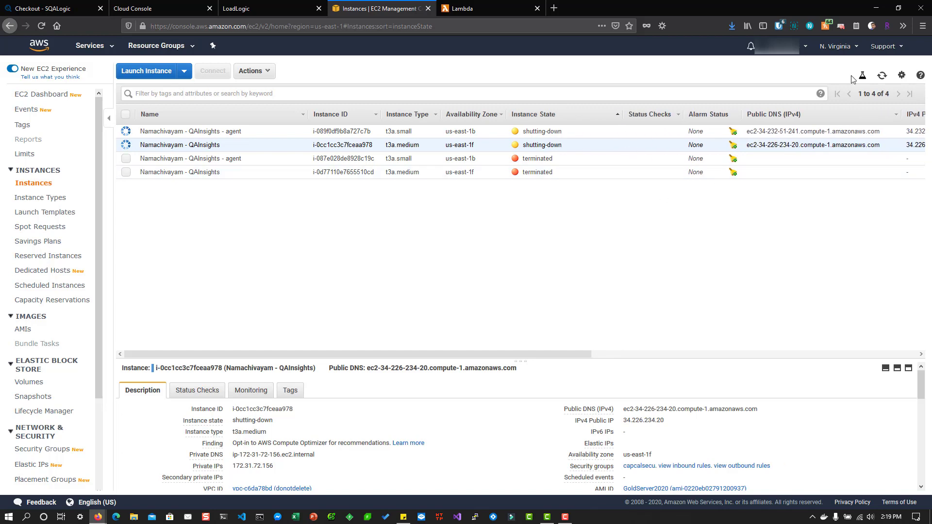
pyautogui.click(882, 78)
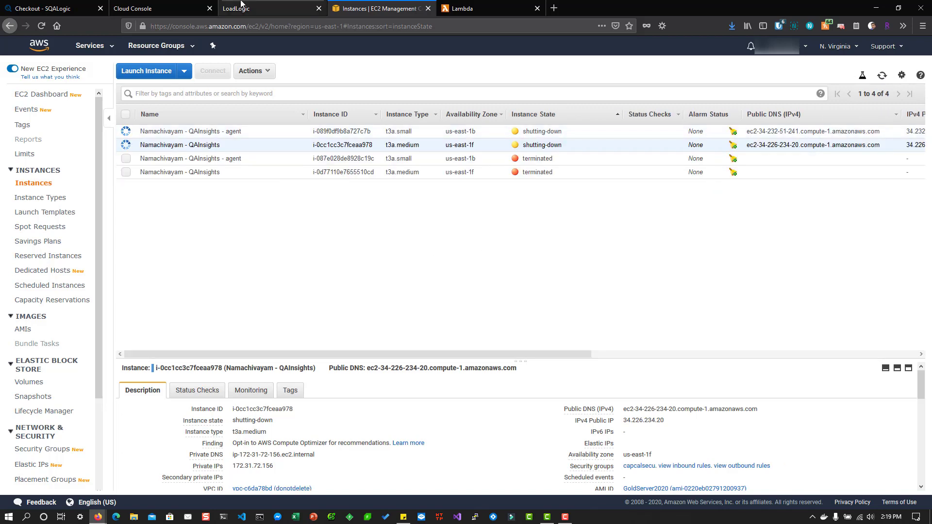
# Step: Return to the SQALogic Cloud Console and refresh the server details to check its state after termination
pyautogui.click(241, 7)
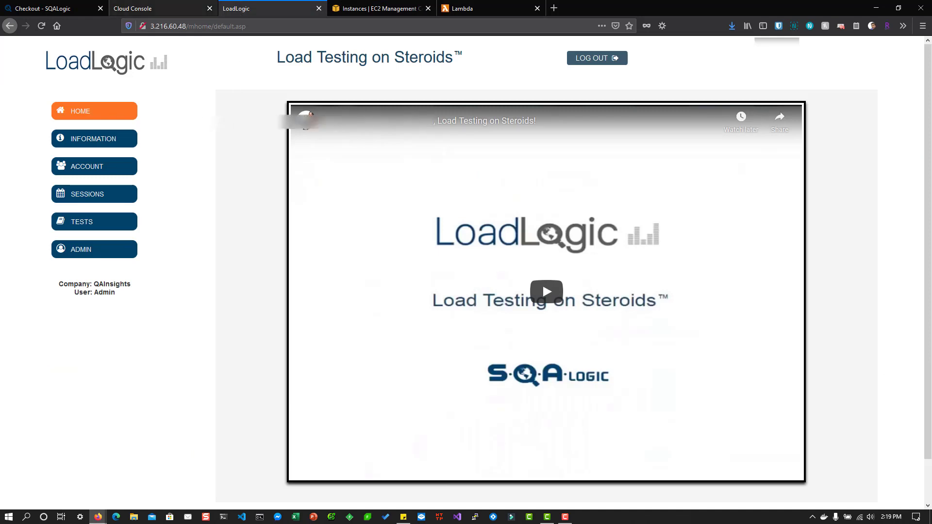
pyautogui.click(128, 4)
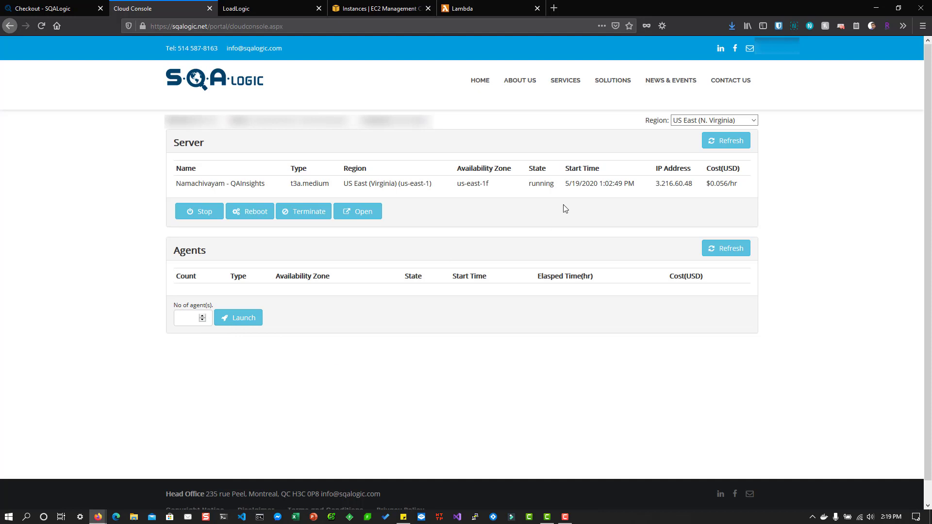
pyautogui.click(725, 140)
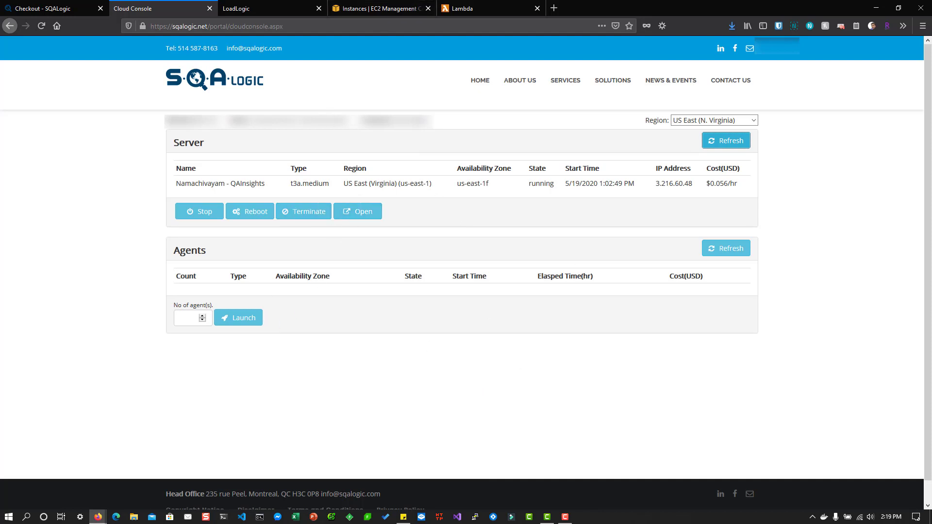
pyautogui.click(283, 8)
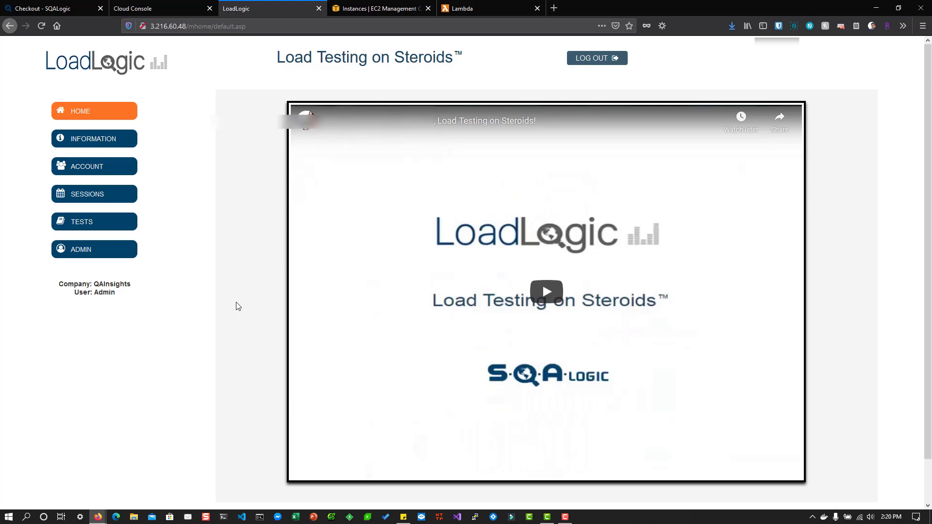
pyautogui.click(160, 8)
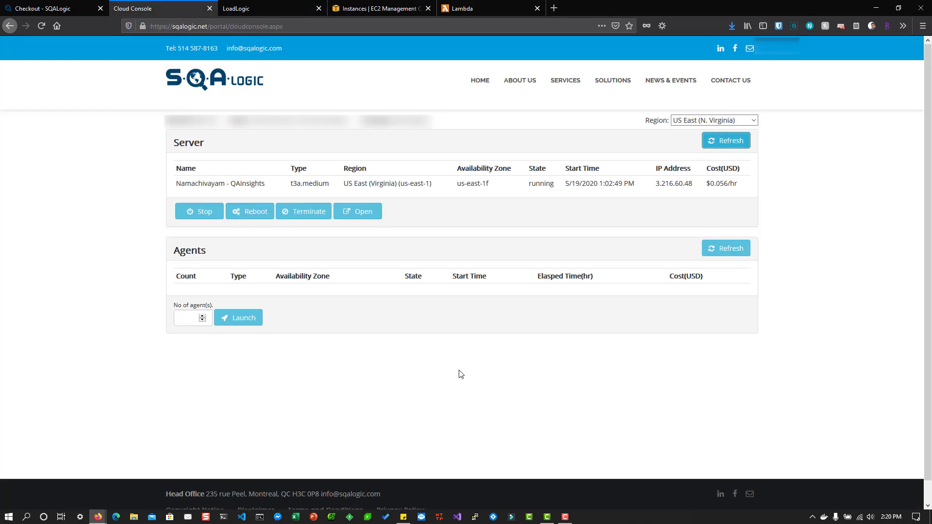